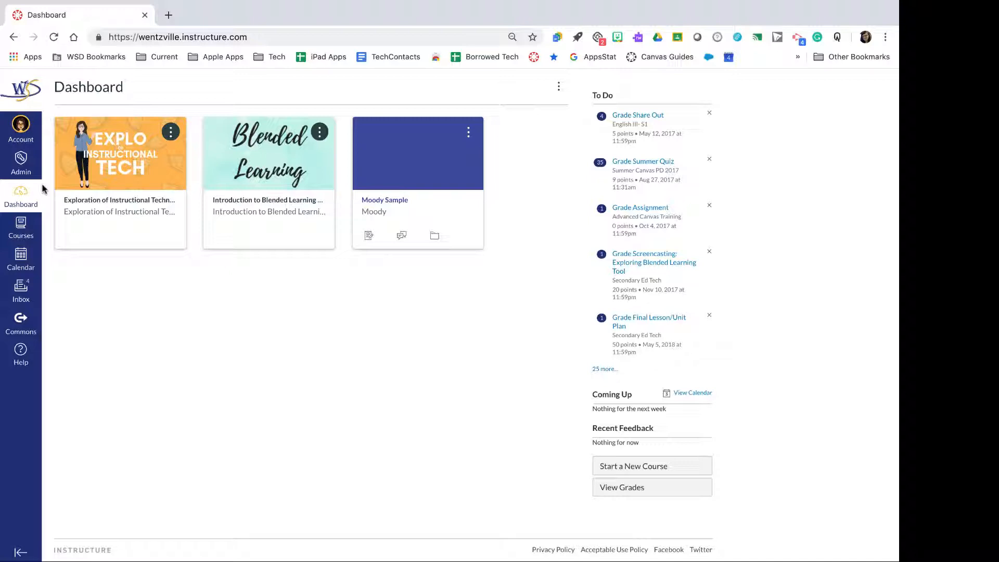
# Look over the account menu's Profile, Settings, Notifications, Files and ePortfolios options, and return to the dashboard.
pyautogui.scroll(5, 22, 167)
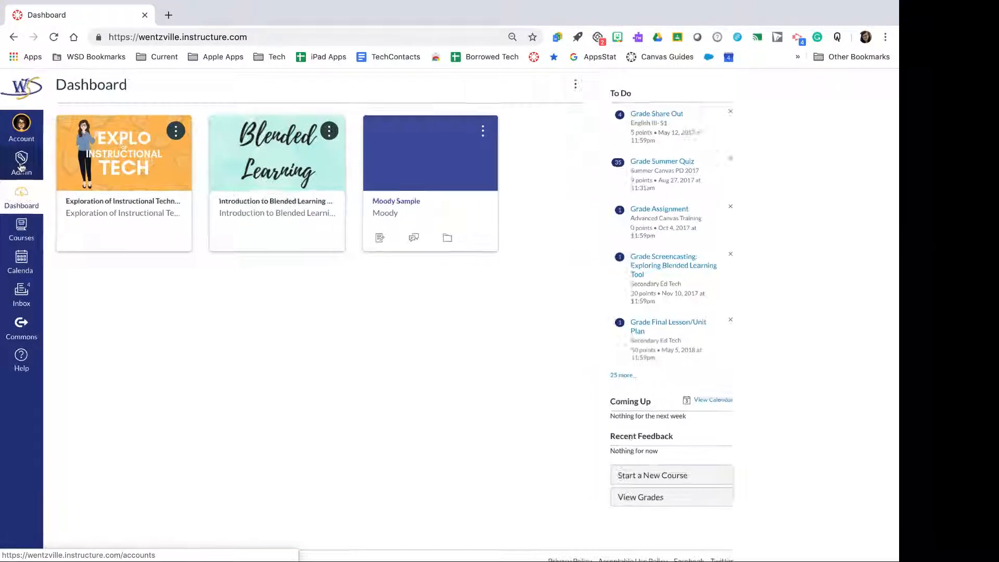
pyautogui.scroll(2, 21, 167)
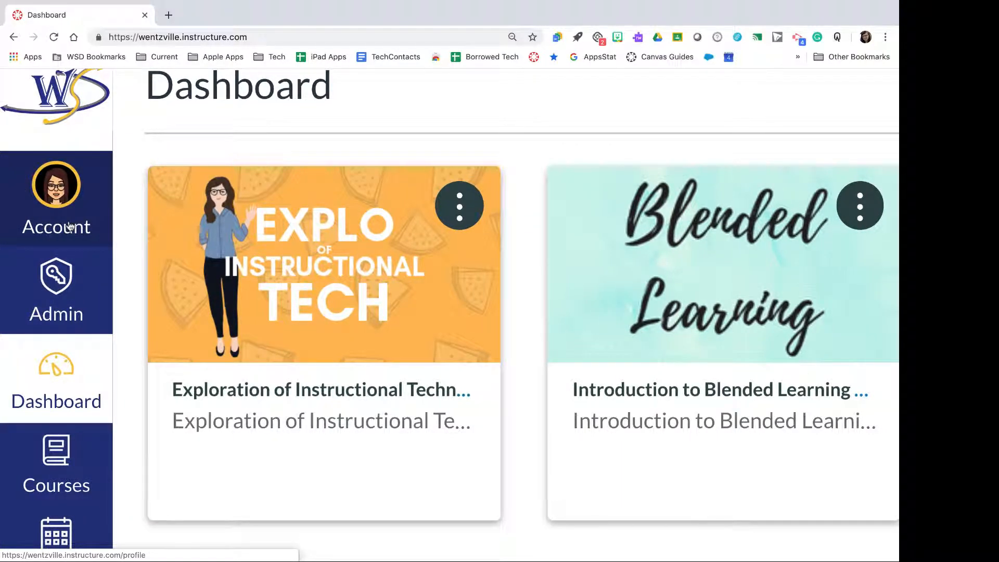
pyautogui.scroll(1, 69, 227)
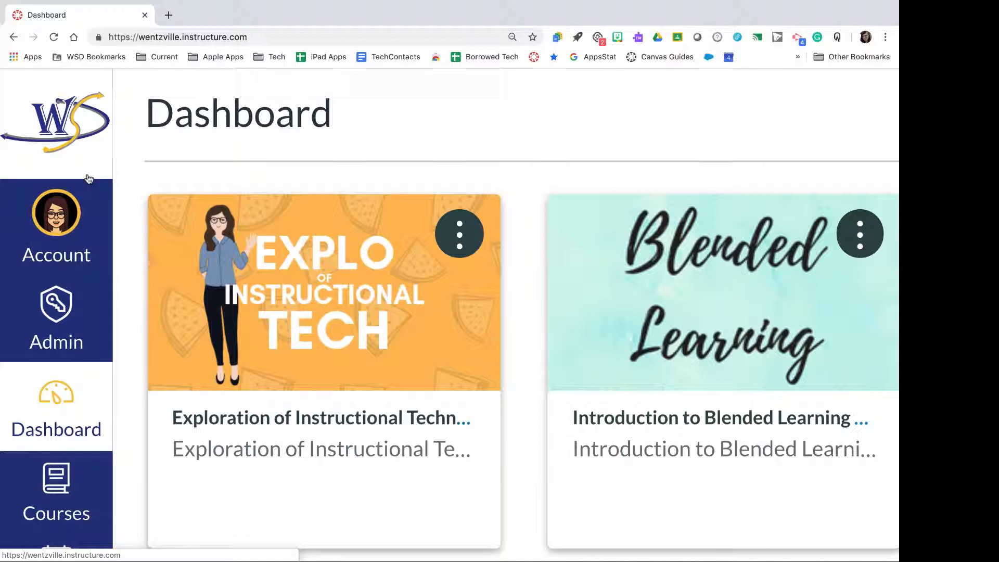
pyautogui.click(65, 234)
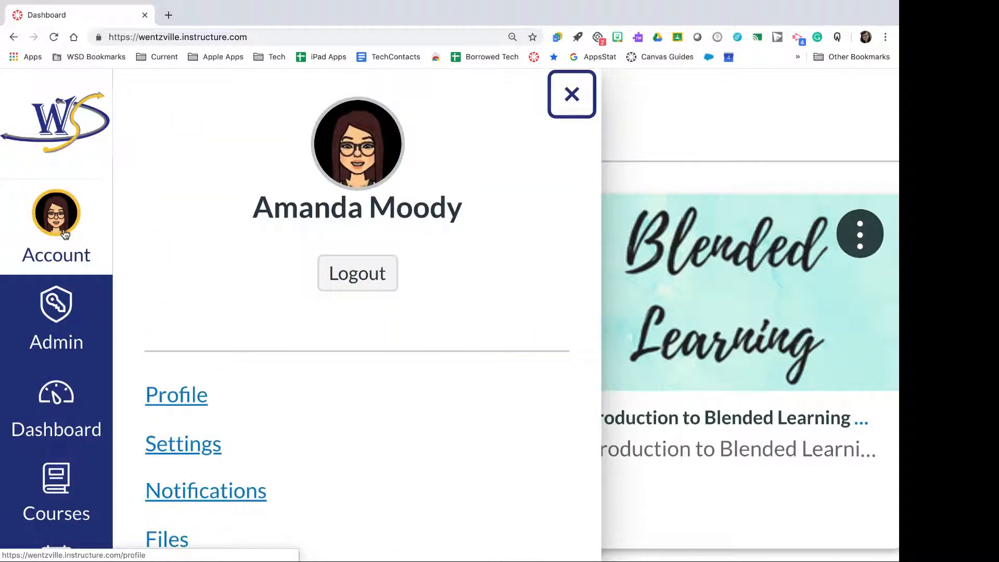
pyautogui.hotkey('ctrl', '-')
pyautogui.scroll(-3, 186, 257)
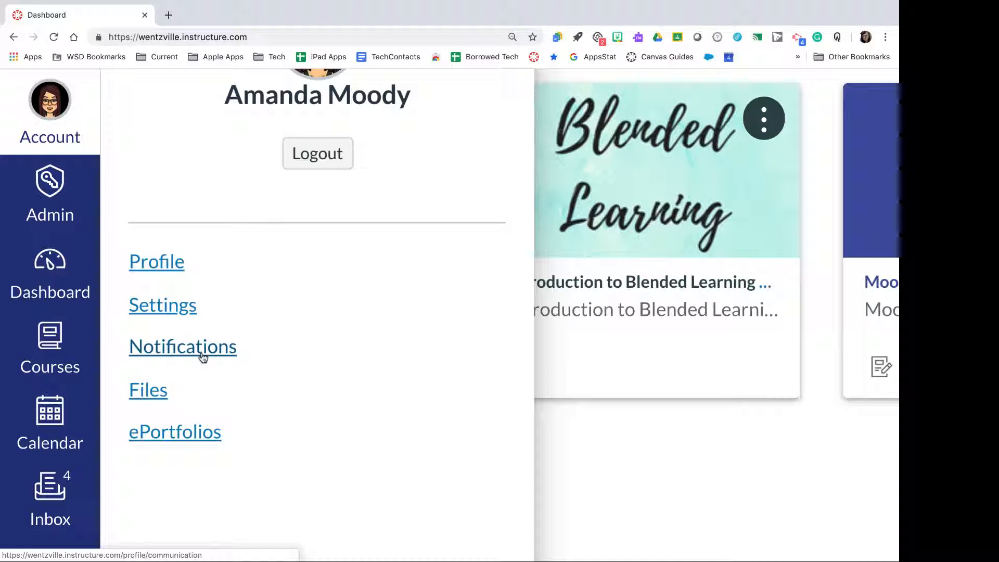
pyautogui.click(63, 284)
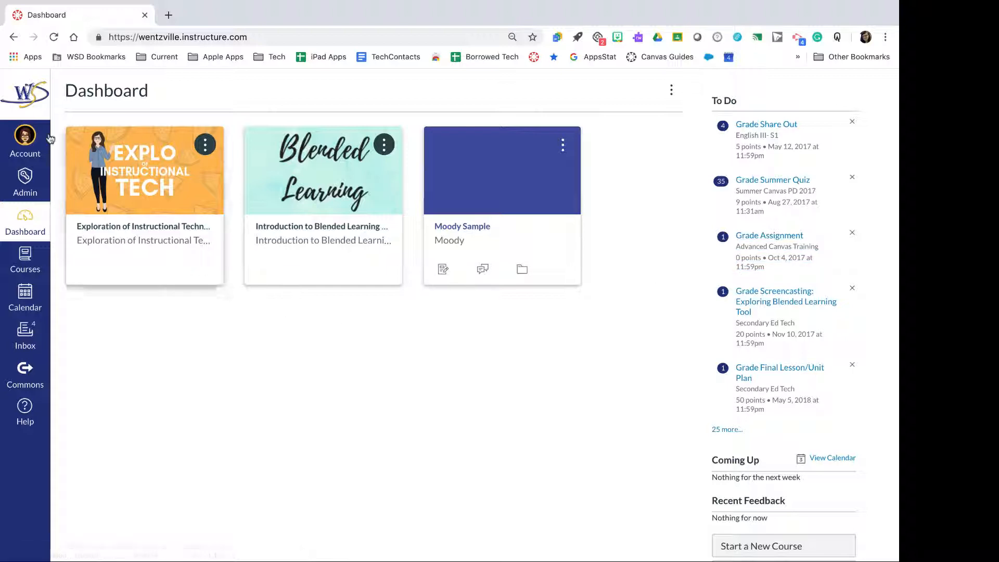
# Open the full course list, and add the 1:1 Spring 2018 course to the courses menu and remove it again.
pyautogui.click(36, 266)
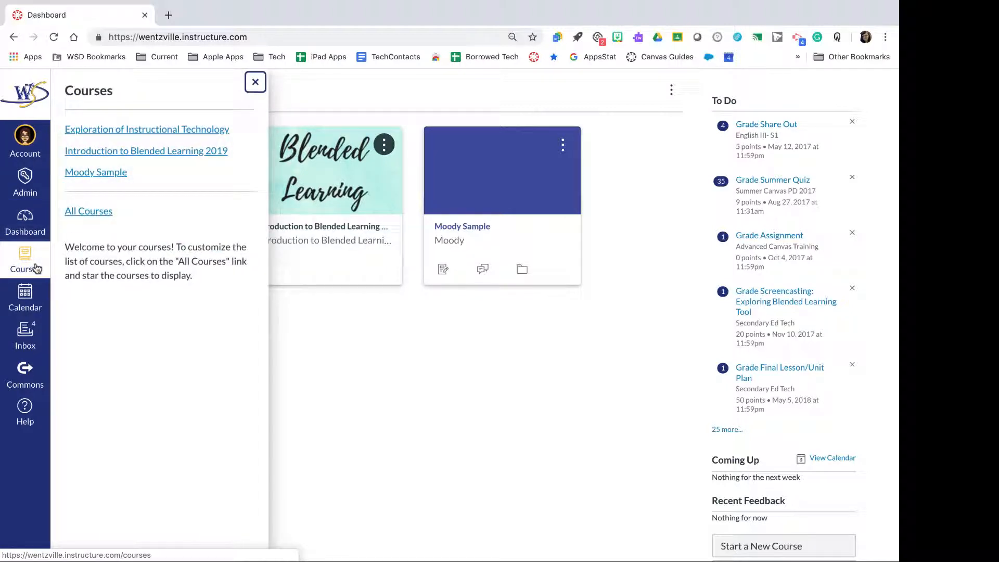
pyautogui.click(80, 215)
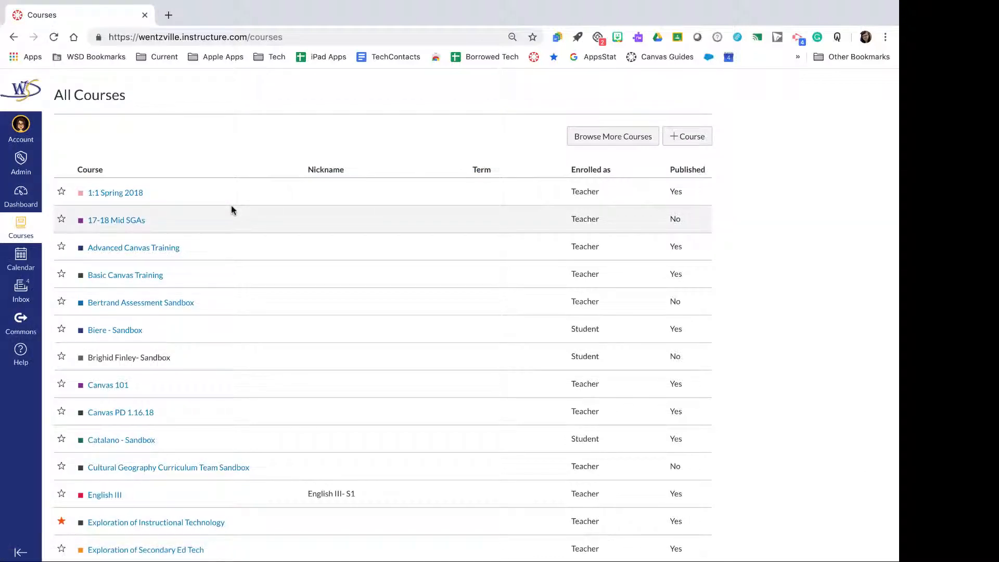
pyautogui.click(61, 193)
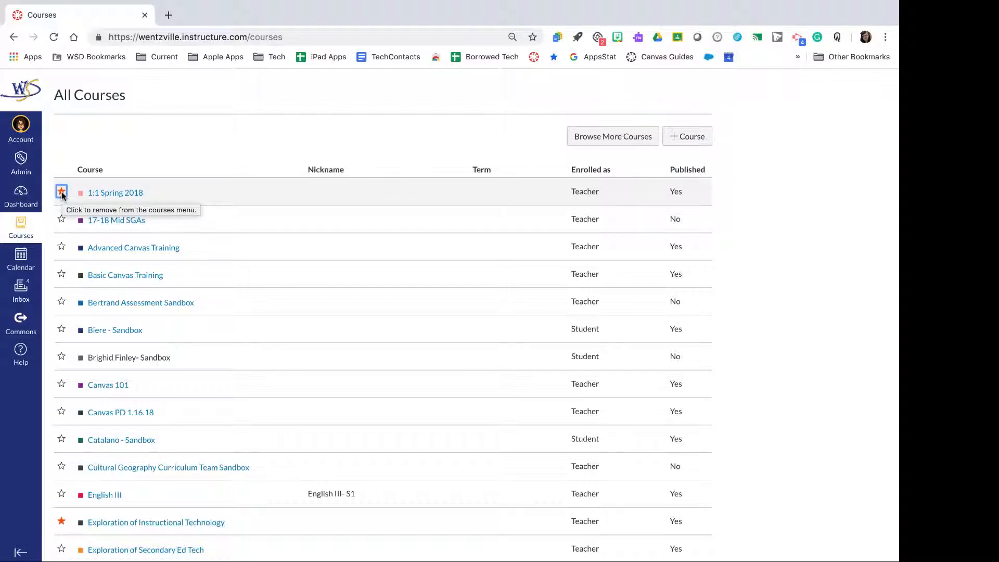
pyautogui.click(62, 193)
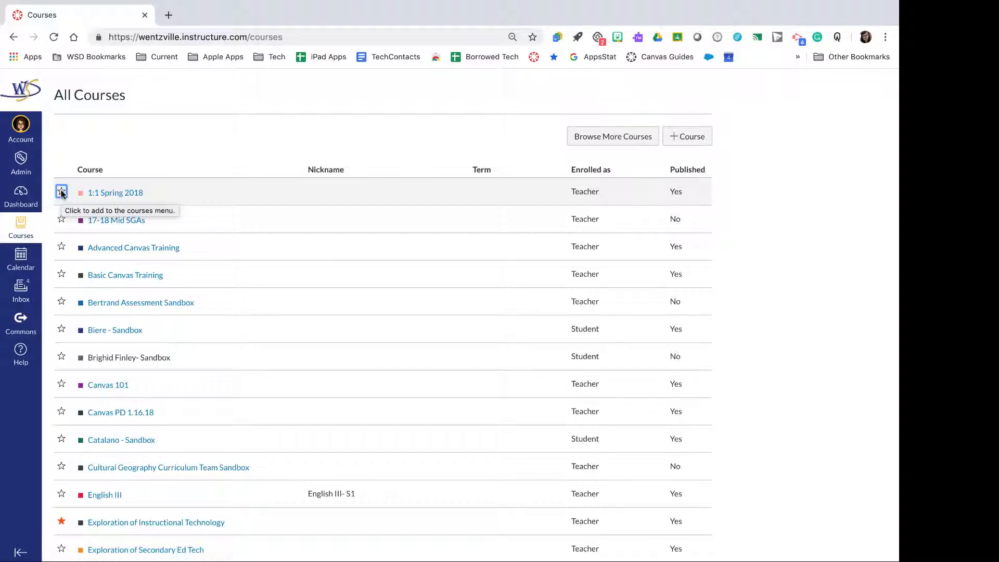
pyautogui.scroll(-20, 86, 270)
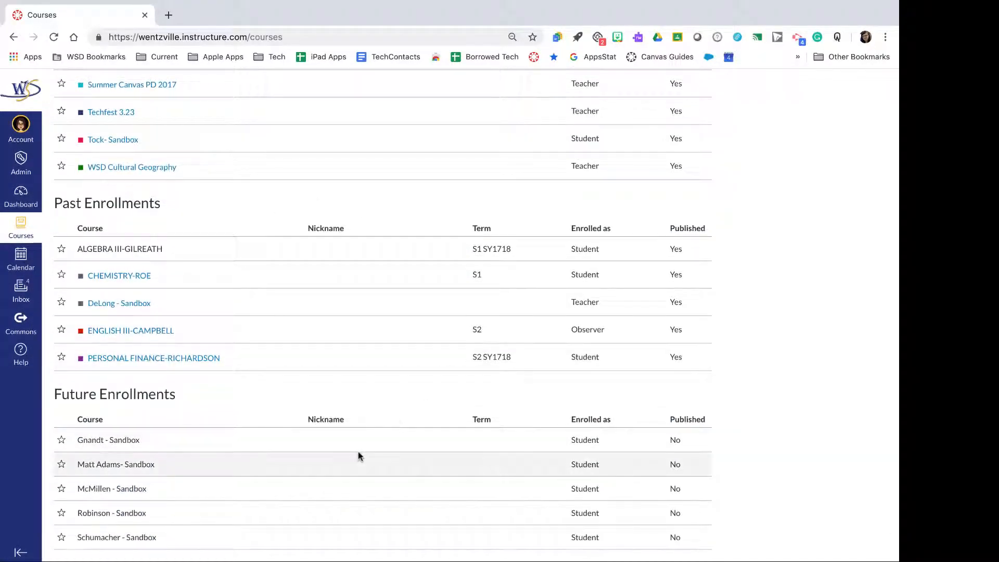
pyautogui.scroll(20, 363, 411)
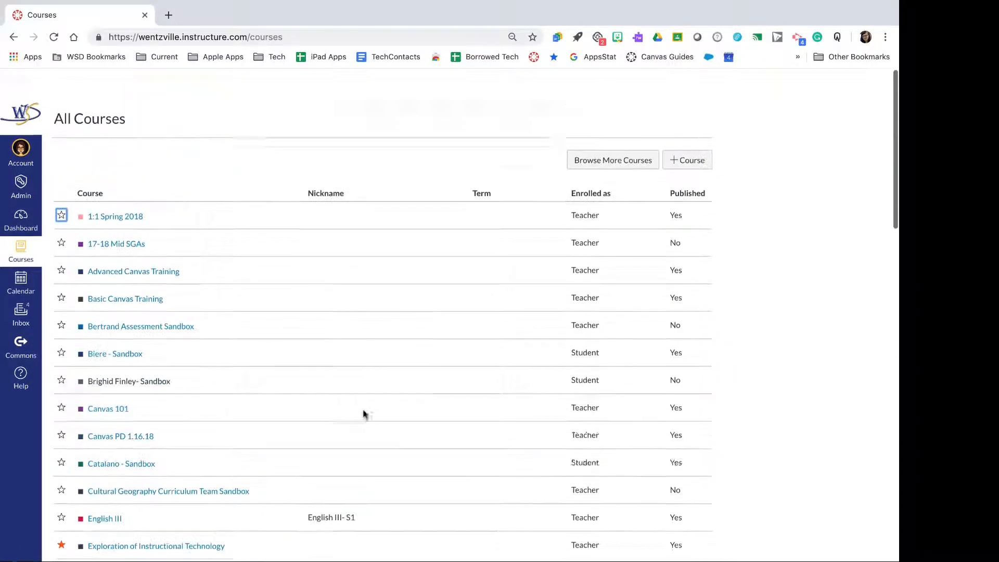
# View the calendar's new-event form for June 6, 2019 without saving, and show the Introduction to Blended Learning 2019 calendar.
pyautogui.click(22, 258)
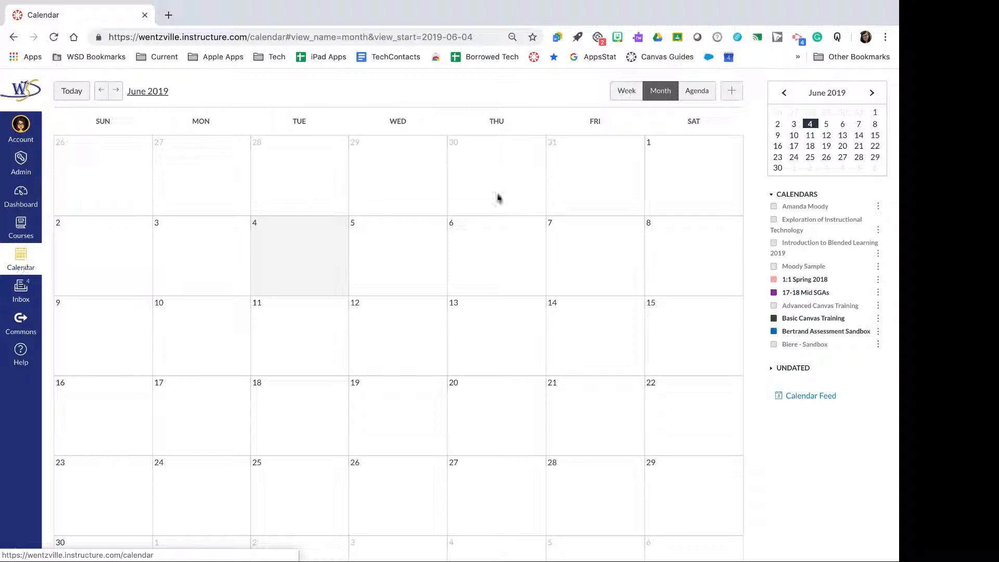
pyautogui.click(485, 258)
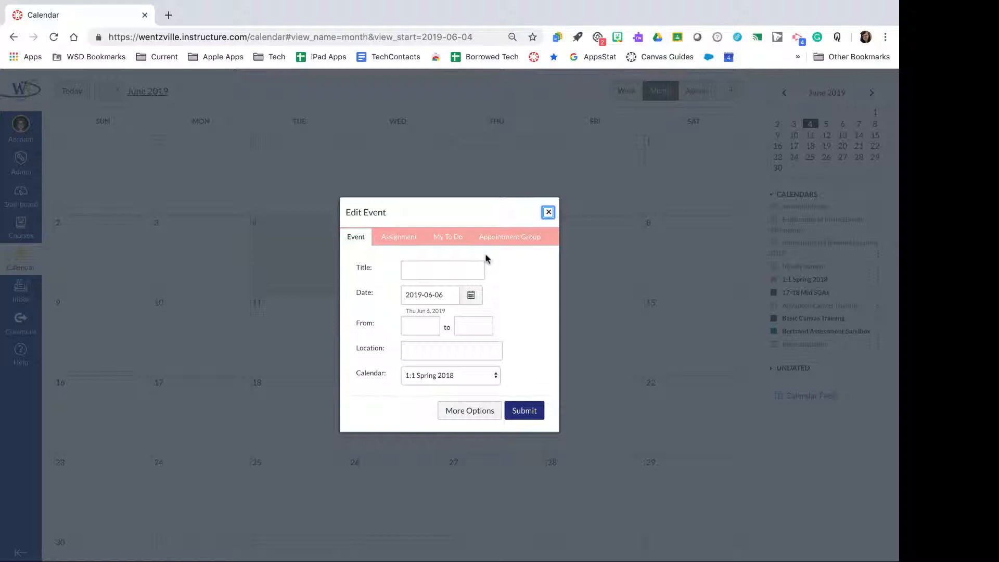
pyautogui.click(548, 212)
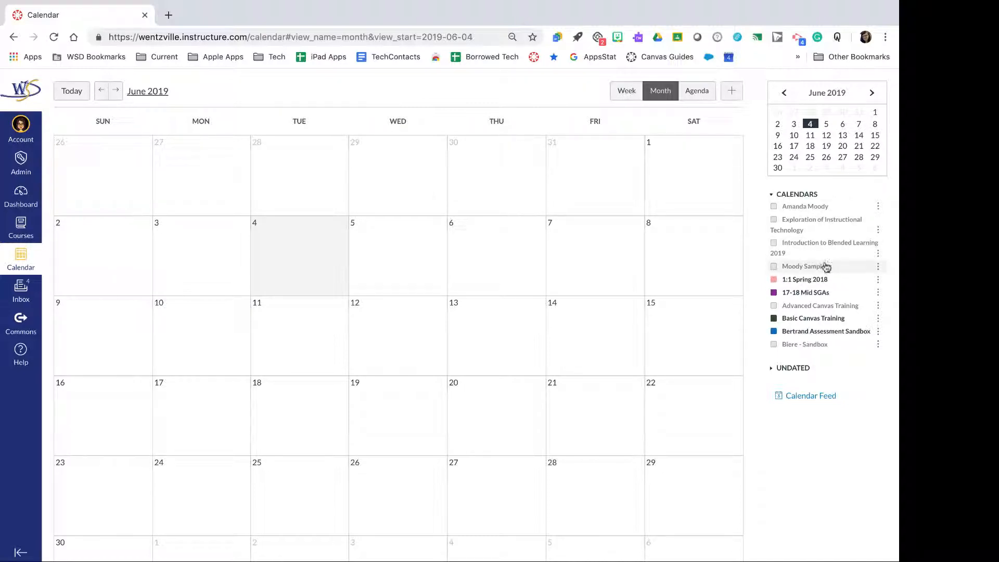
pyautogui.click(774, 243)
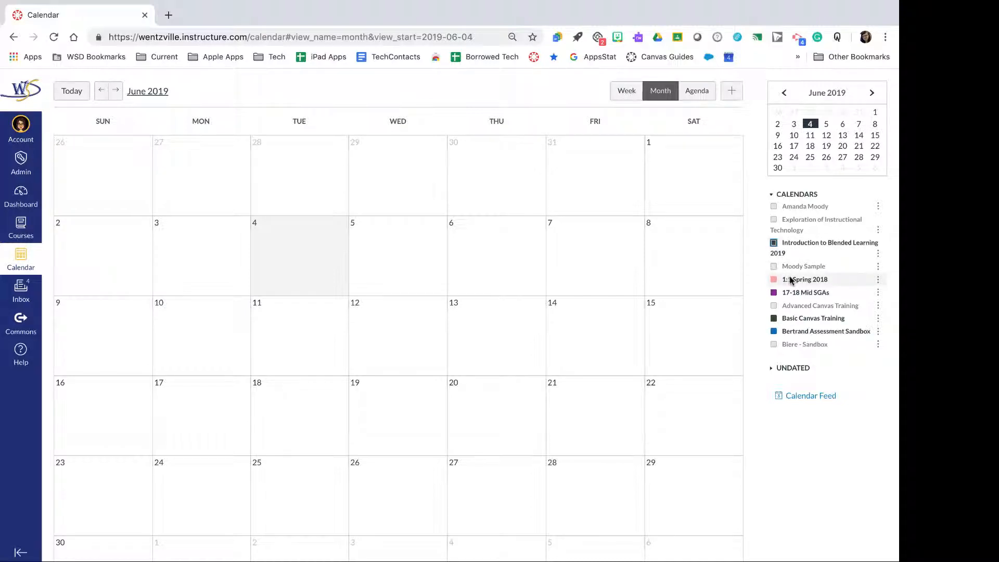
pyautogui.scroll(-5, 789, 279)
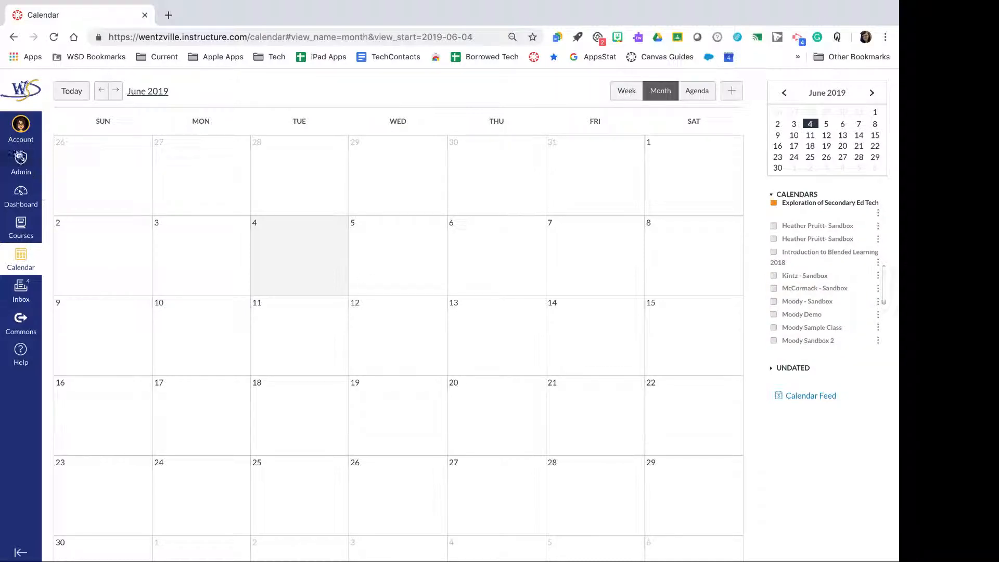
# Look at the course choices for a new message in the inbox, and discard the message.
pyautogui.click(24, 290)
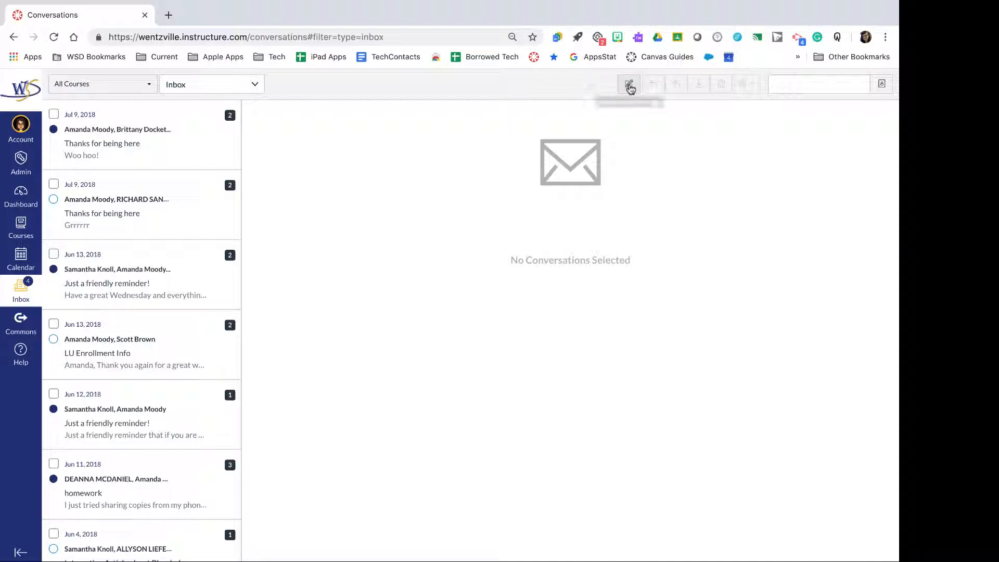
pyautogui.click(629, 85)
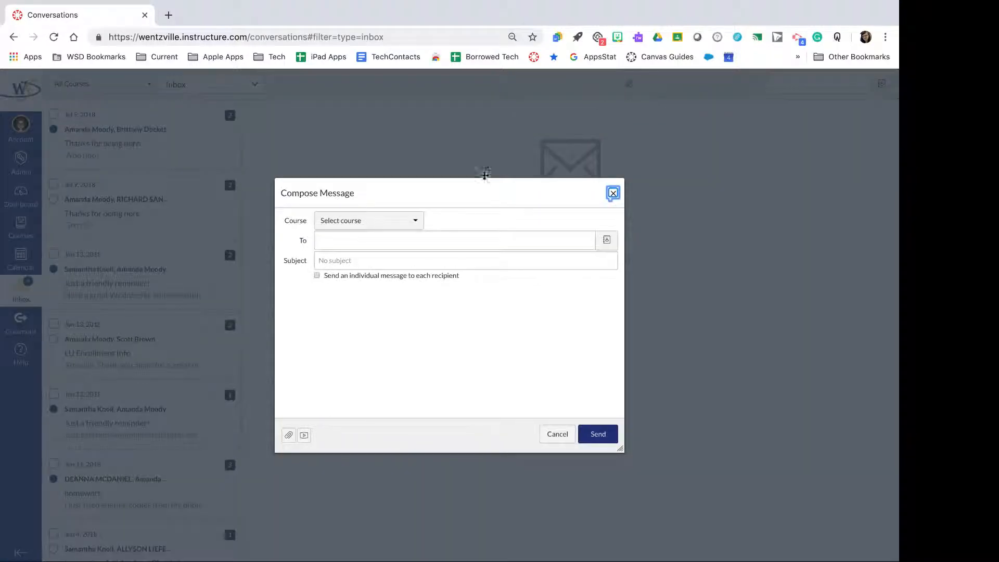
pyautogui.click(410, 221)
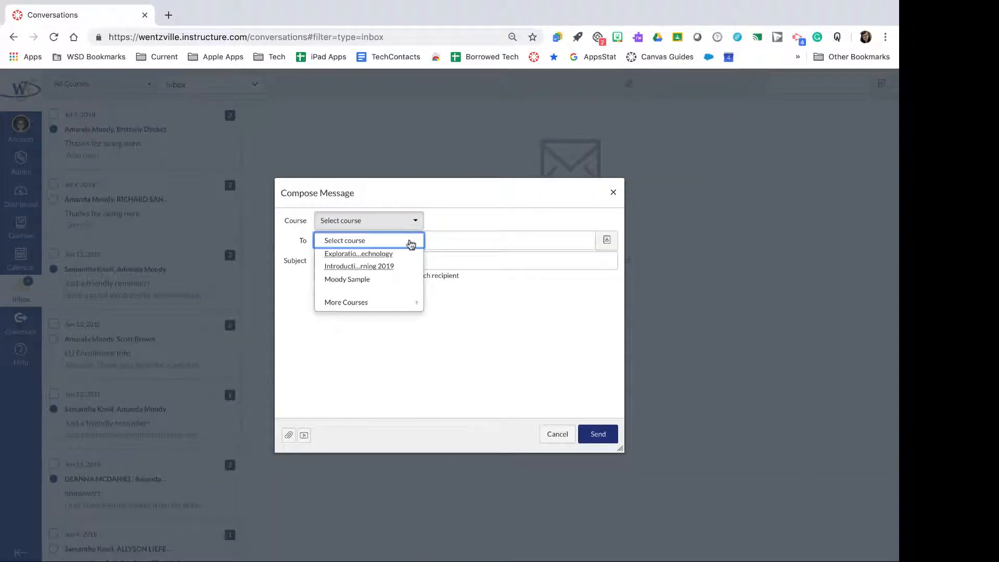
pyautogui.click(401, 304)
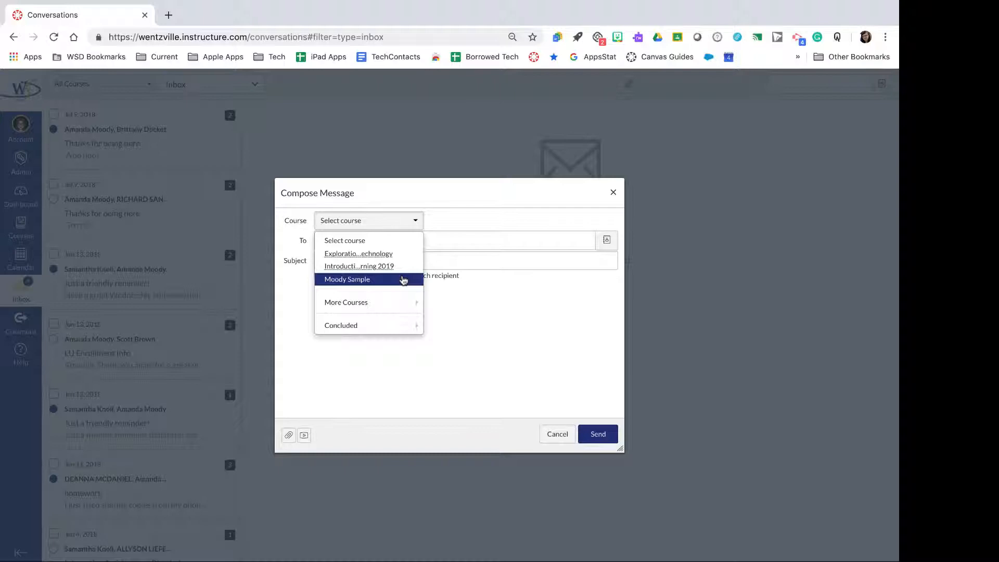
pyautogui.click(474, 213)
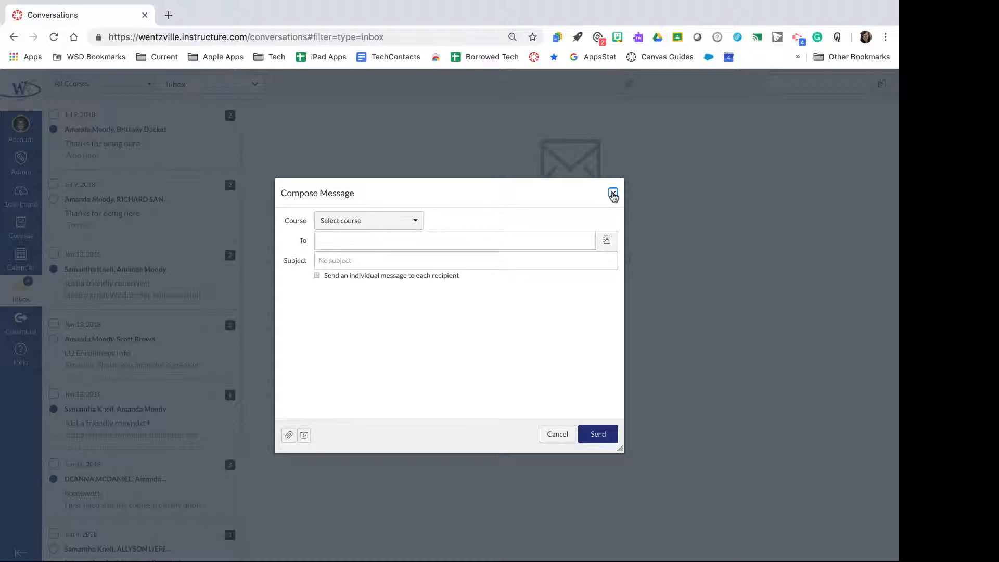
pyautogui.click(613, 194)
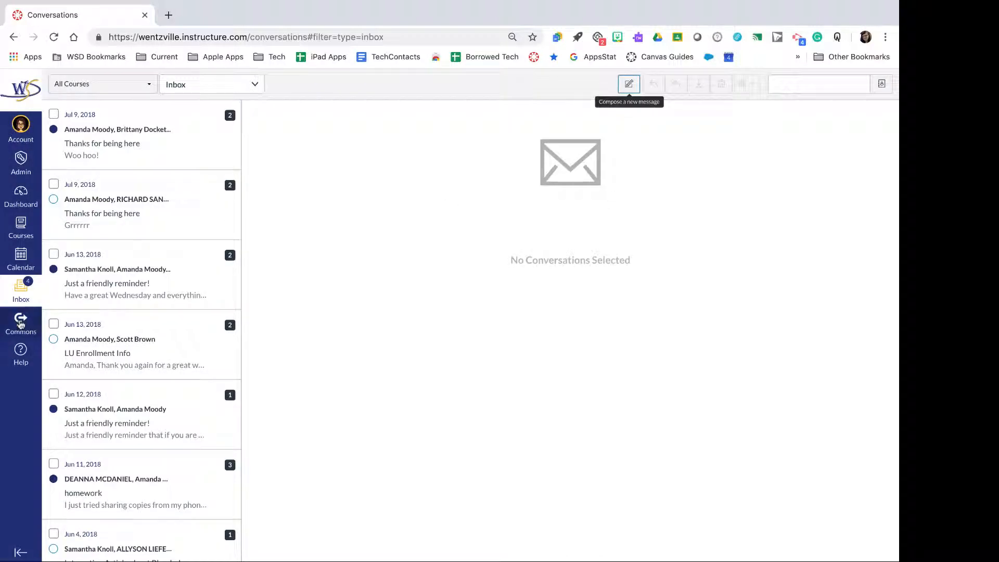
# Open Commons and look over the filters available for its resource search.
pyautogui.click(22, 326)
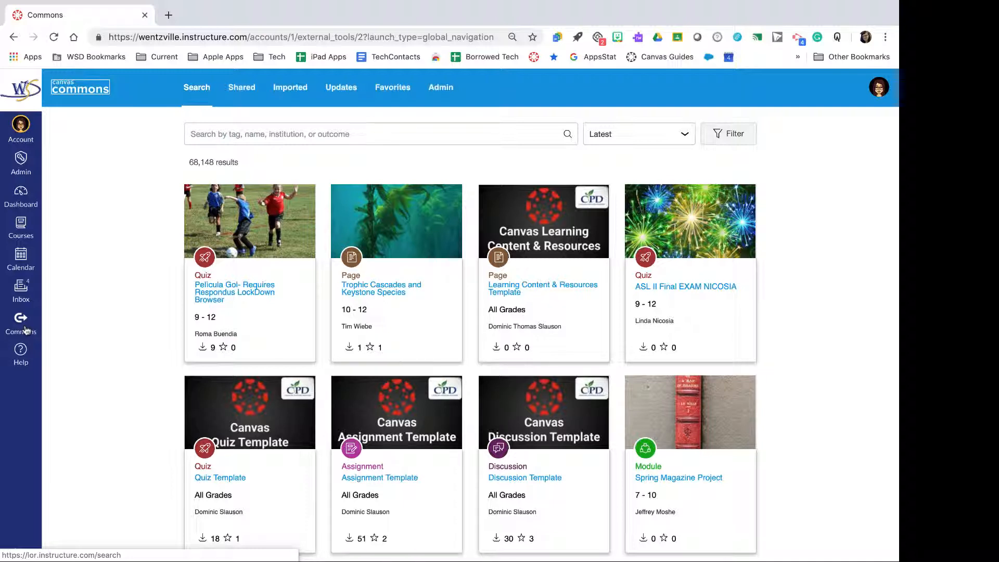
pyautogui.click(285, 133)
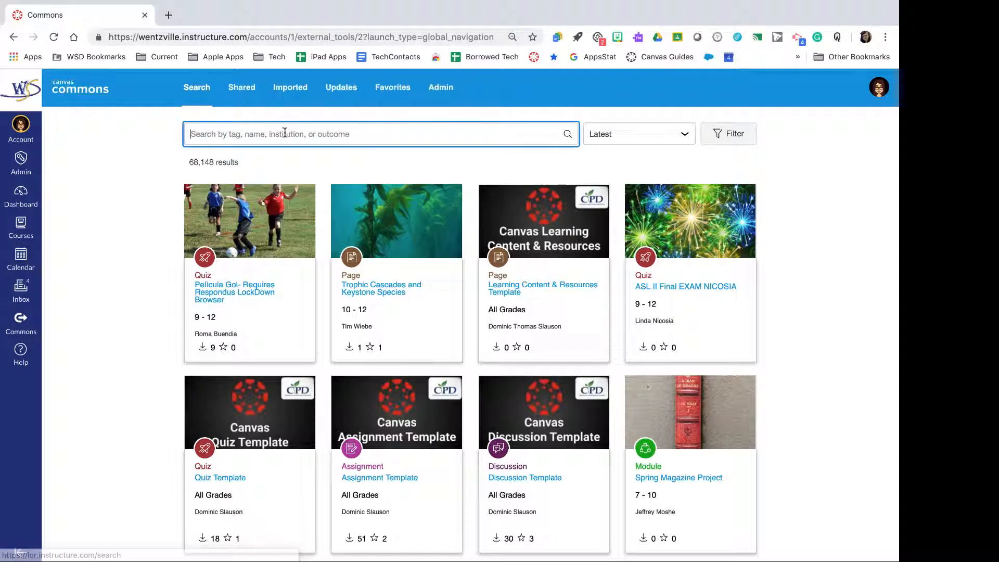
pyautogui.click(729, 134)
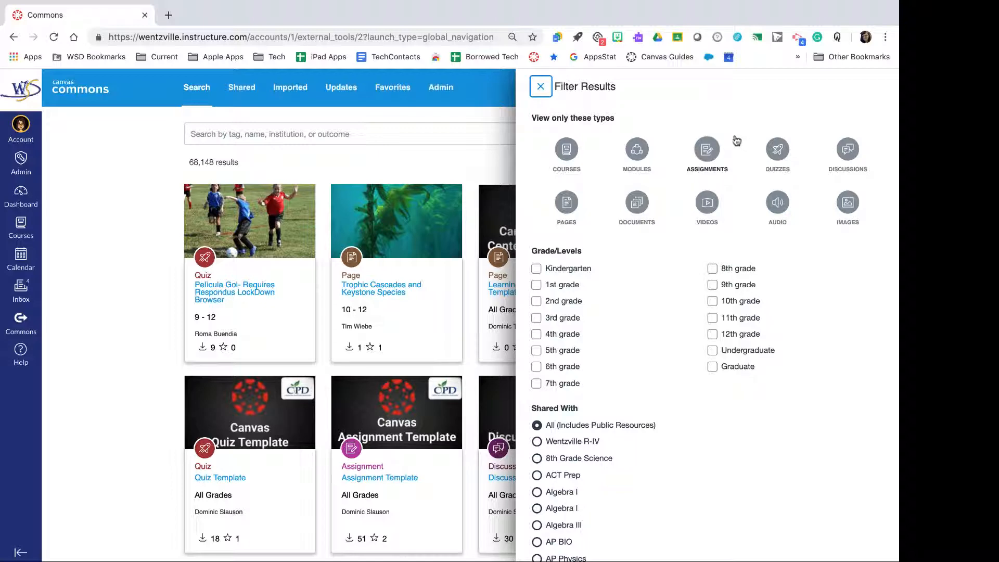
pyautogui.click(420, 179)
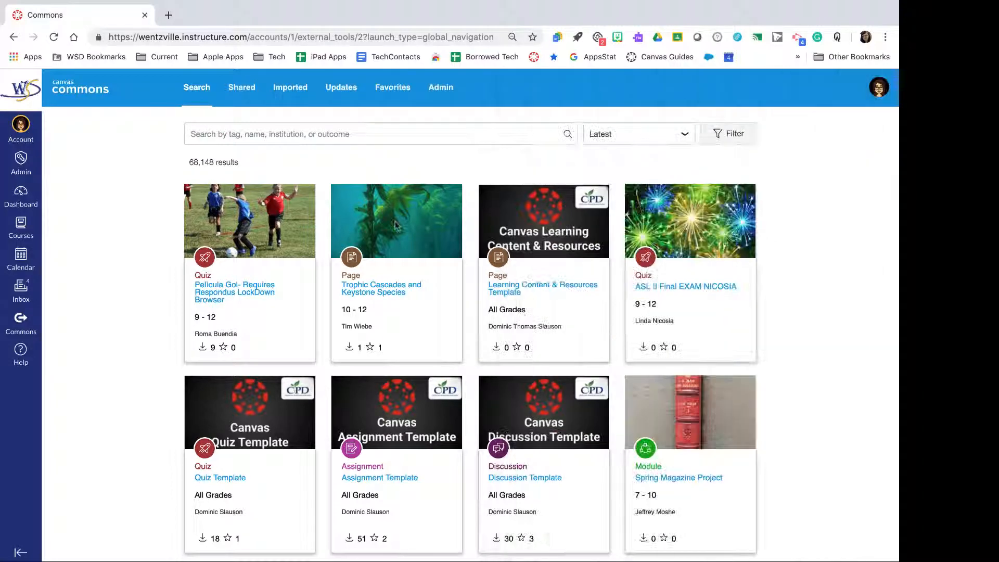
# Open the Trophic Cascades and Keystone Species resource and view its import options without importing it.
pyautogui.click(391, 290)
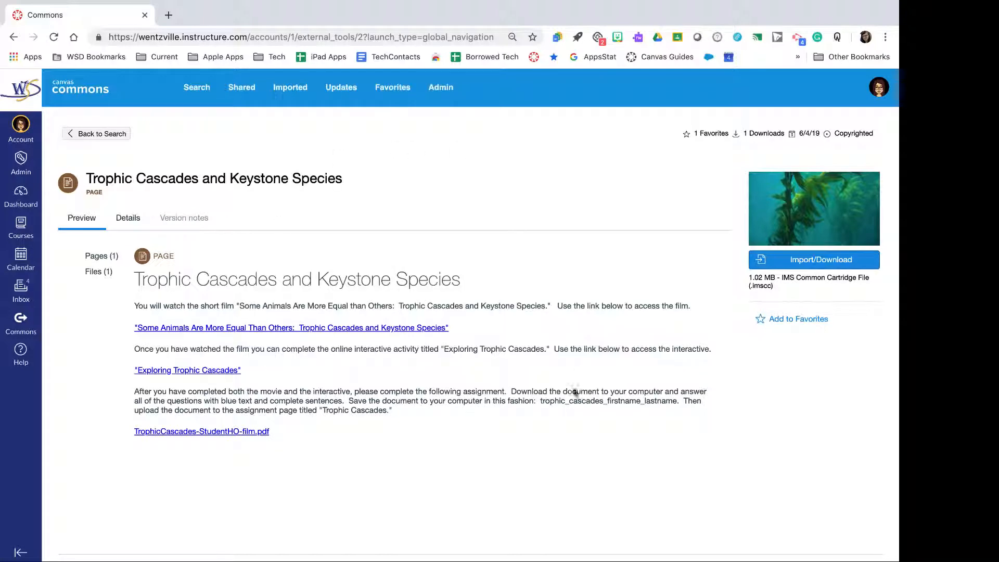
pyautogui.click(821, 264)
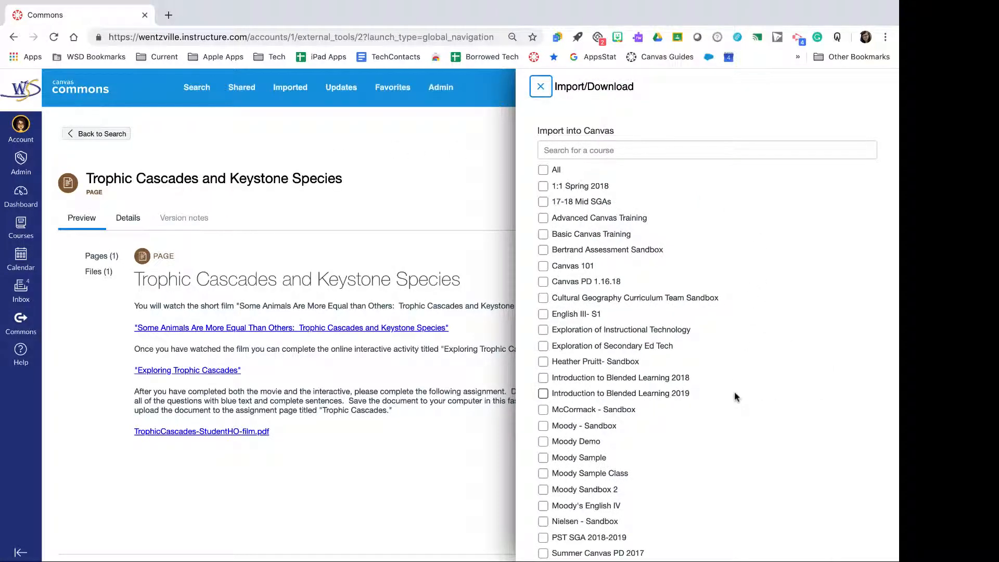
pyautogui.click(469, 213)
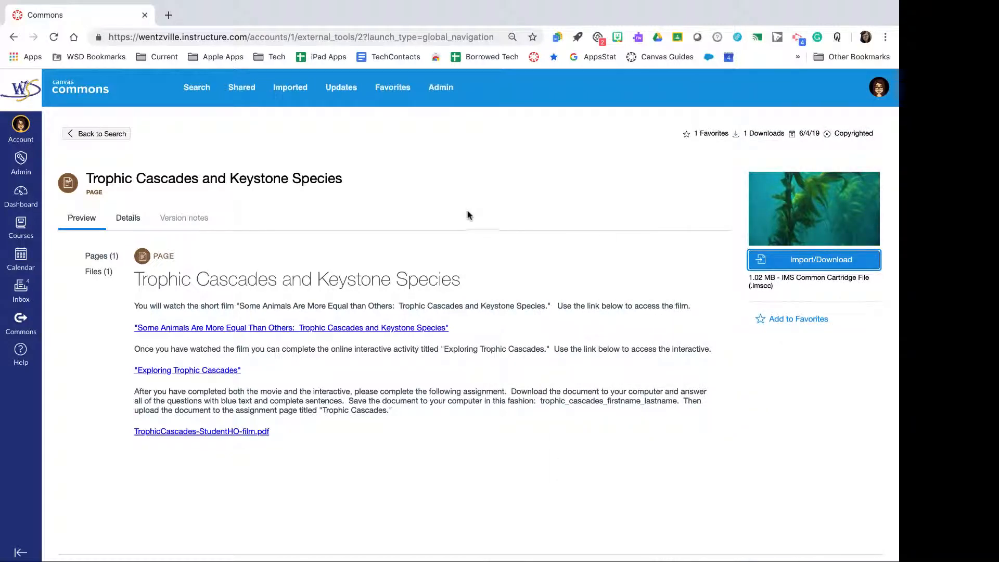
# View the Canvas help options for reporting a problem and searching the guides.
pyautogui.click(21, 354)
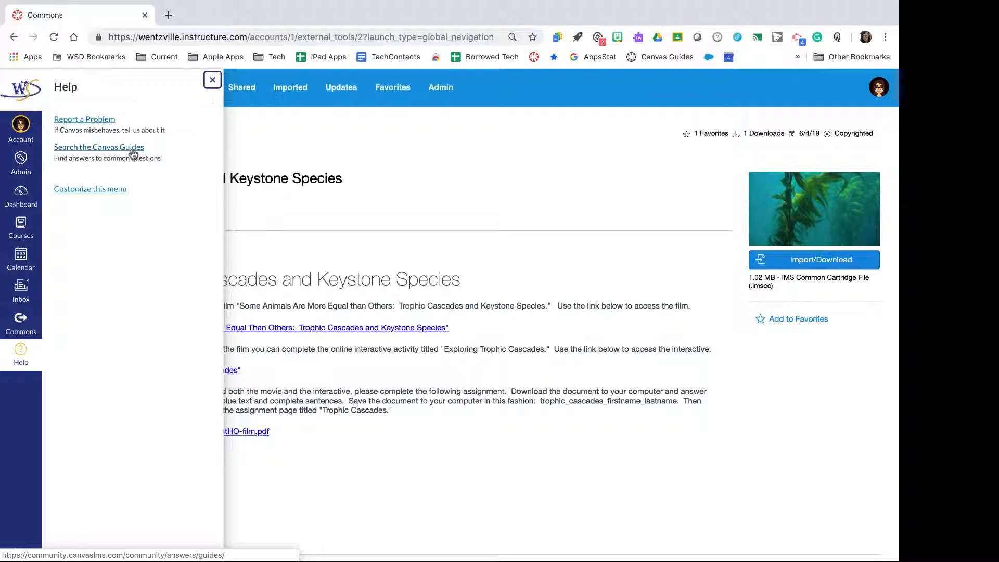
pyautogui.click(212, 81)
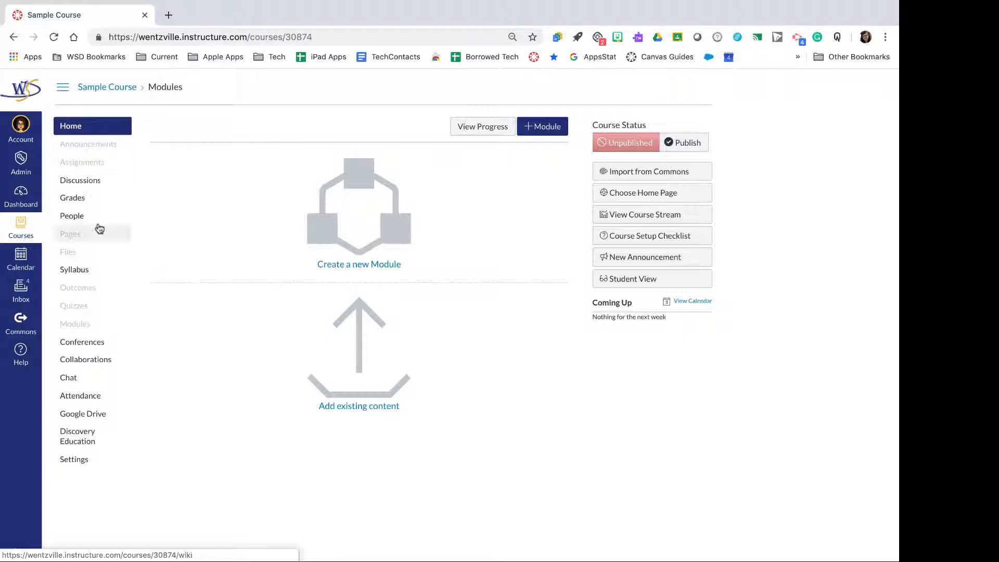
# Open the Sample Course's navigation settings and disable Announcements, Assignments and Discussions.
pyautogui.click(74, 466)
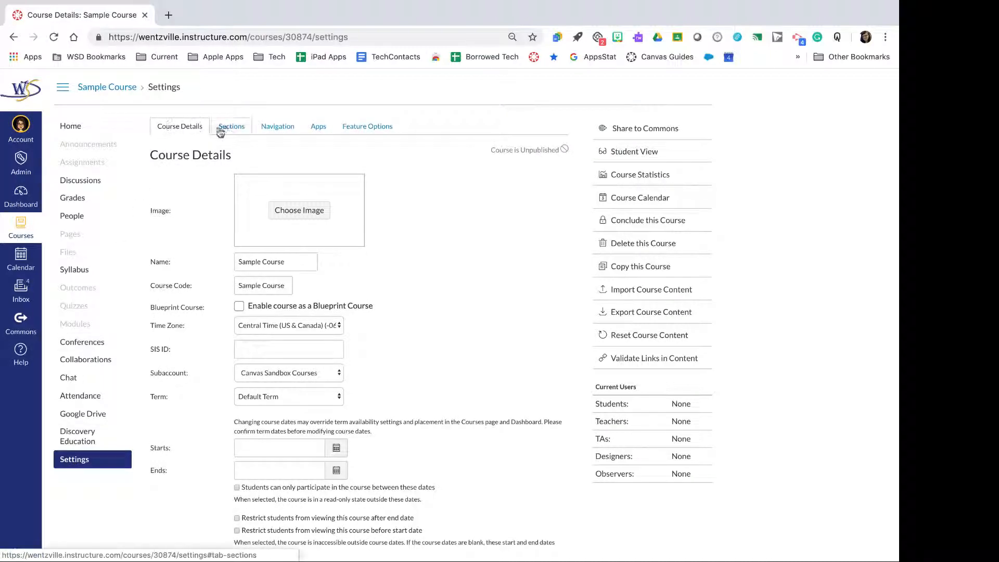
pyautogui.click(281, 128)
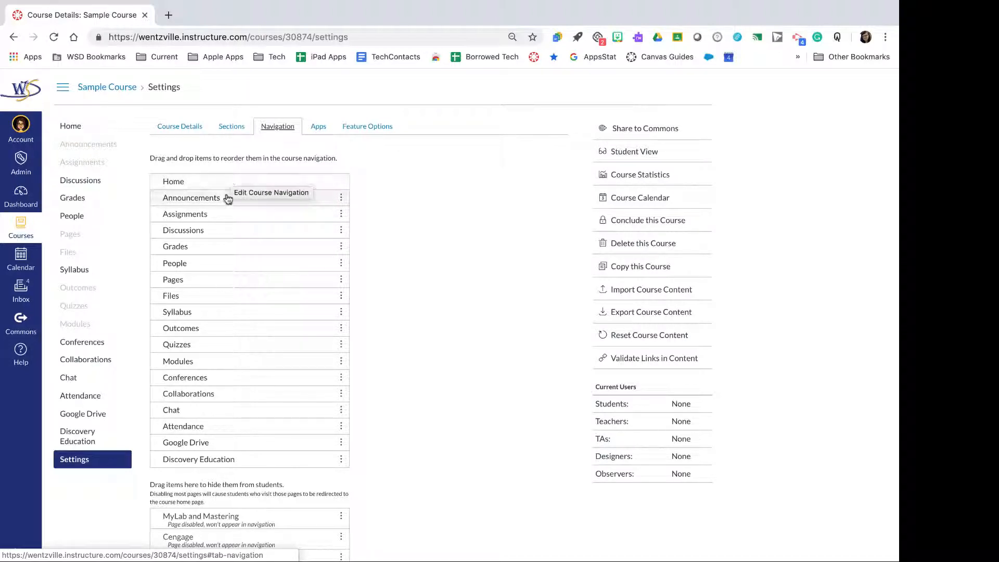
pyautogui.click(341, 200)
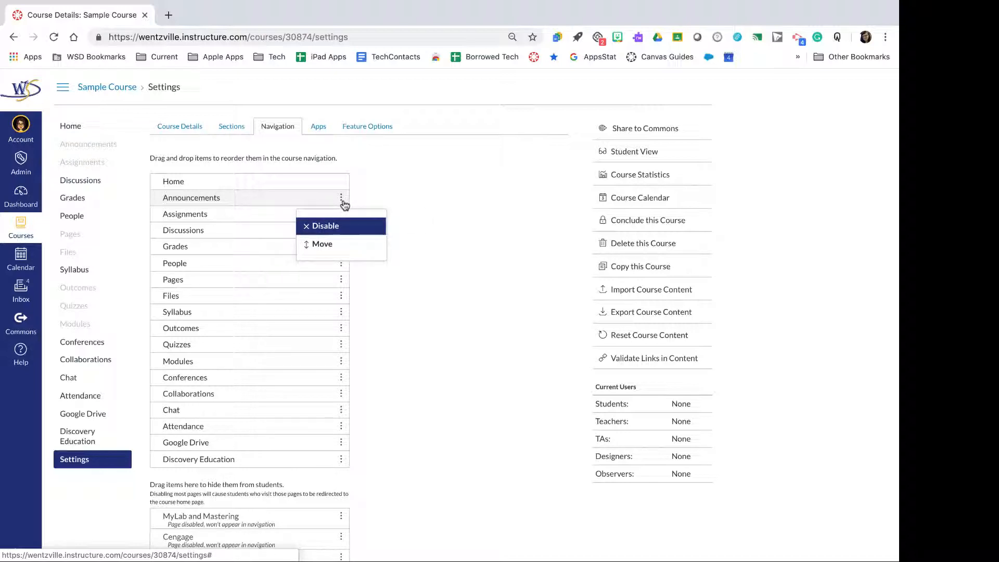
pyautogui.click(344, 226)
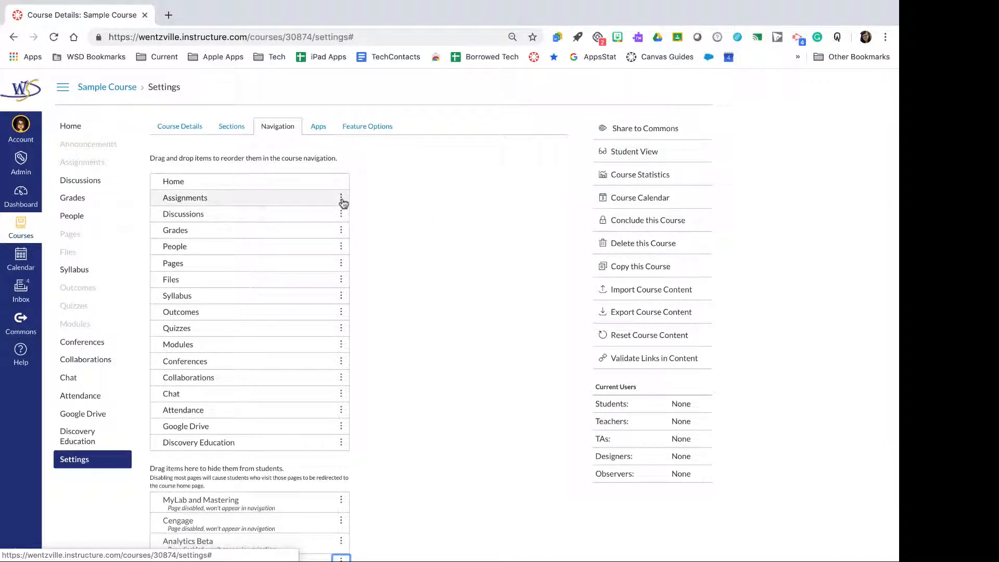
pyautogui.click(341, 200)
pyautogui.click(336, 225)
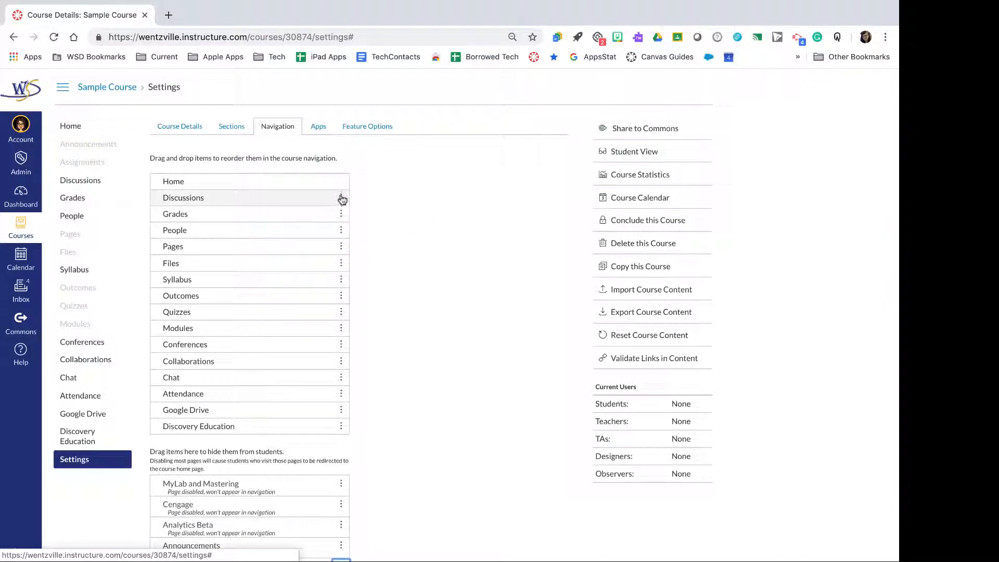
pyautogui.click(341, 198)
pyautogui.click(342, 225)
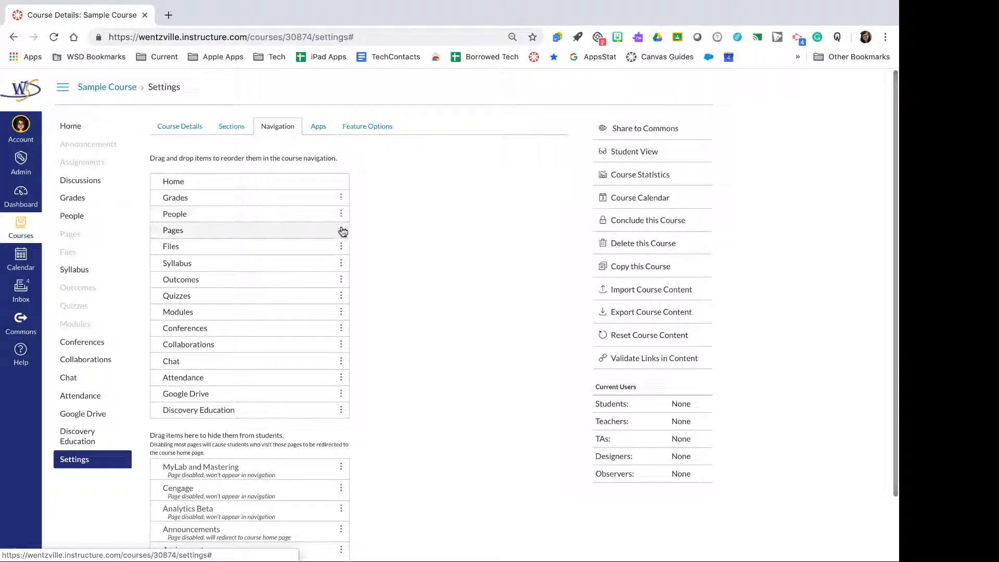
# Disable Pages, Files, Syllabus and Outcomes in the course navigation.
pyautogui.click(342, 230)
pyautogui.click(341, 258)
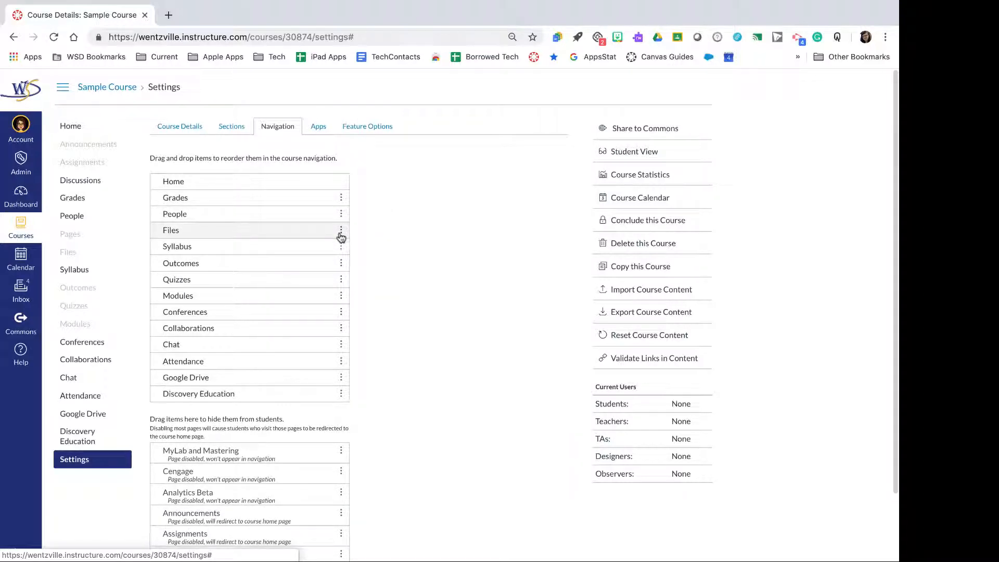
pyautogui.click(341, 230)
pyautogui.click(338, 259)
pyautogui.click(341, 230)
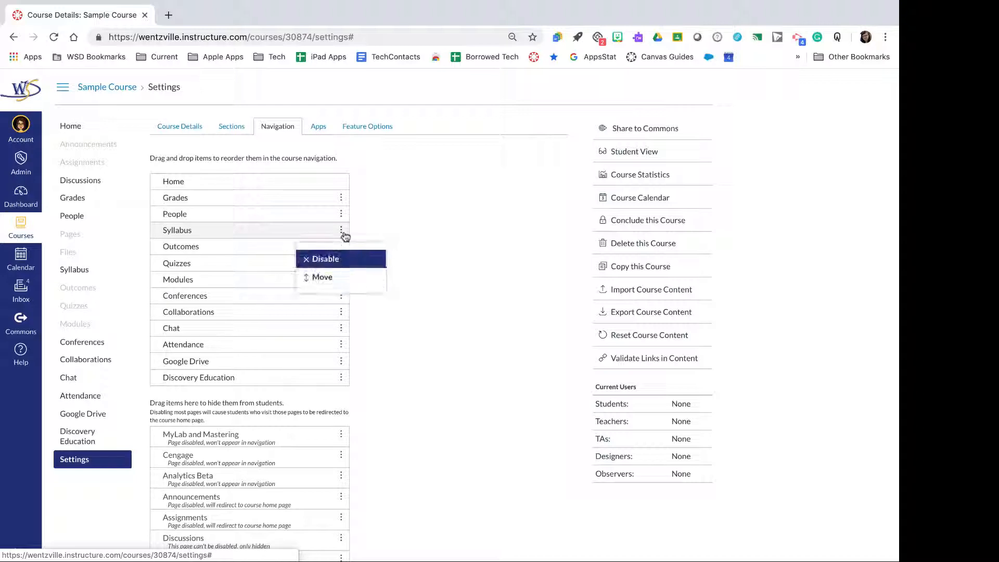
pyautogui.click(344, 259)
pyautogui.click(341, 230)
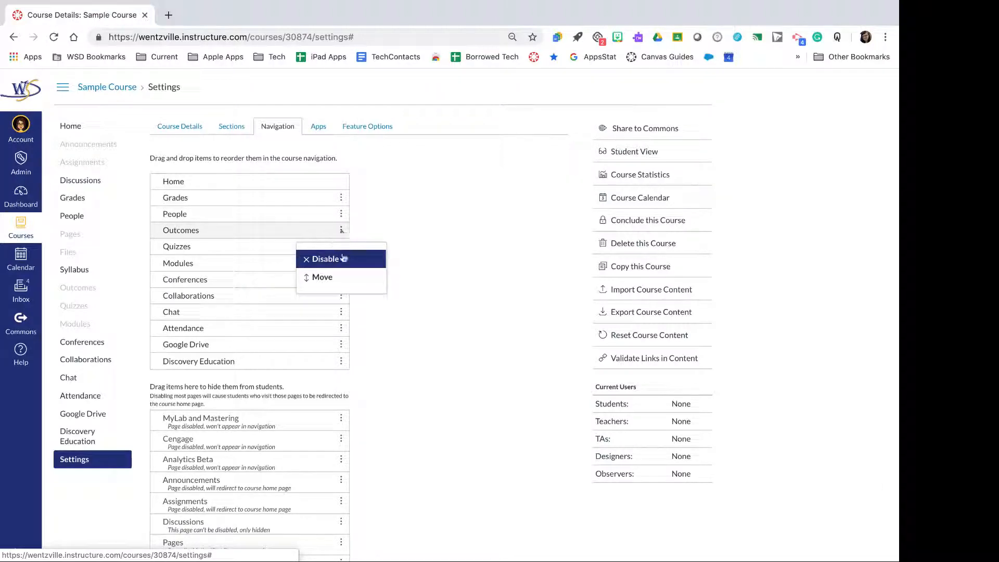
pyautogui.click(343, 259)
# Disable Quizzes, Modules, Conferences and Collaborations in the course navigation.
pyautogui.click(341, 230)
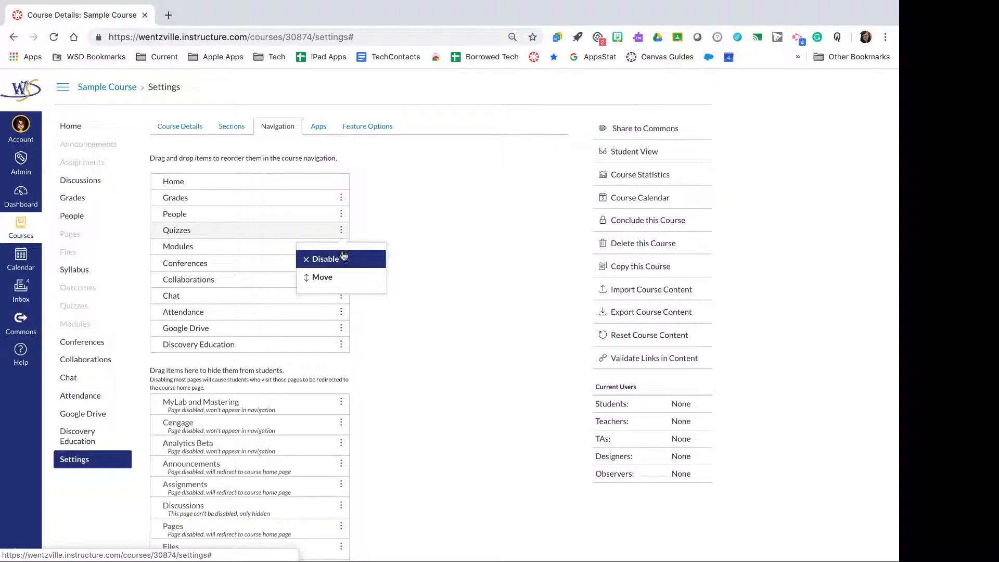
pyautogui.click(343, 259)
pyautogui.click(342, 230)
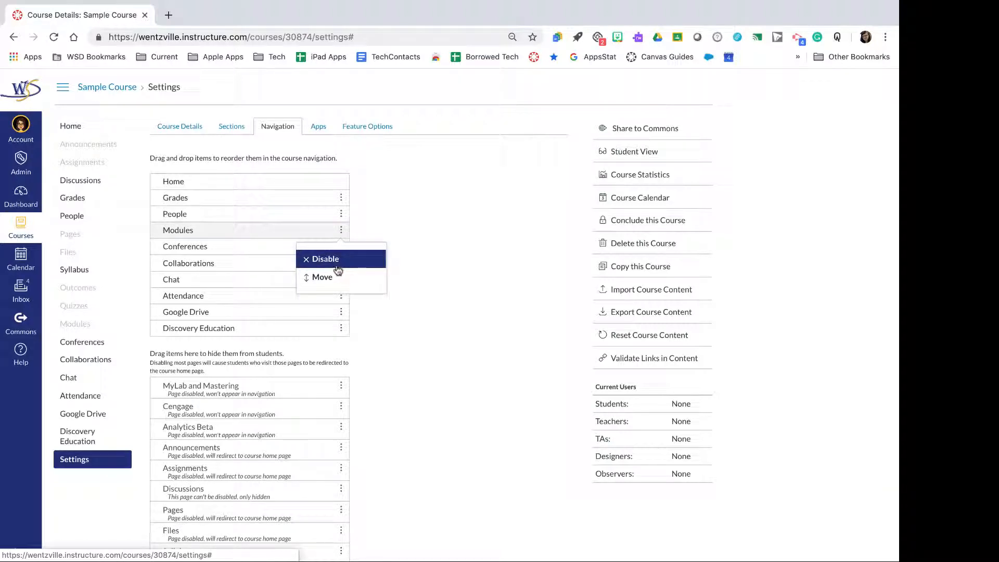
pyautogui.click(339, 263)
pyautogui.click(341, 230)
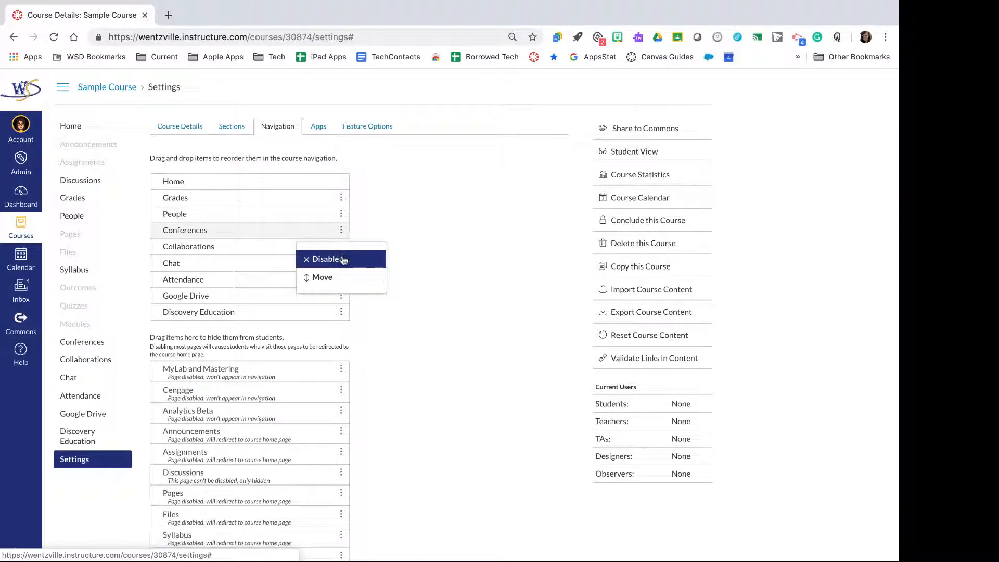
pyautogui.click(343, 259)
pyautogui.click(341, 230)
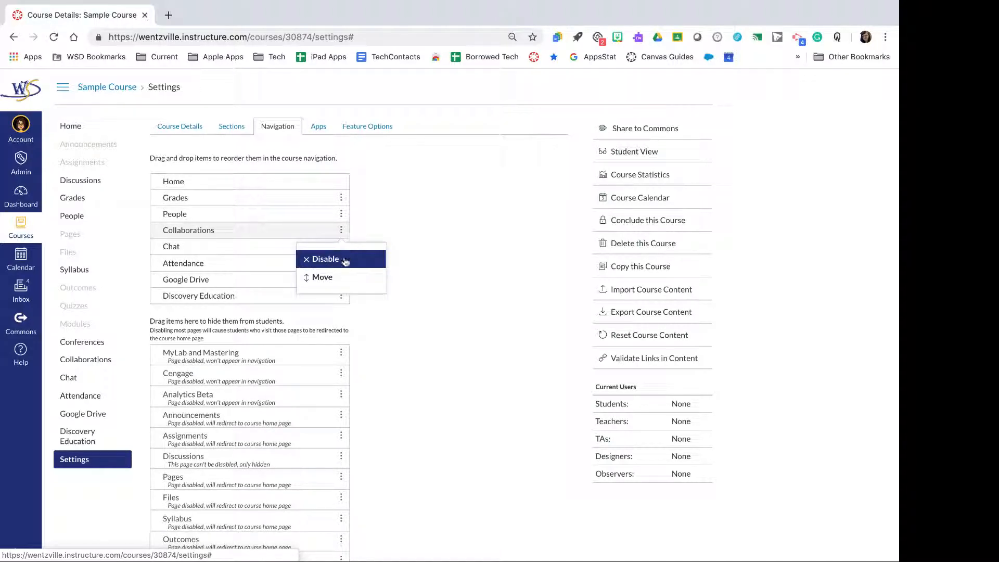
pyautogui.click(344, 260)
# Disable Chat, Attendance, Google Drive and Discovery Education in the course navigation, and save the navigation changes.
pyautogui.click(341, 230)
pyautogui.click(343, 259)
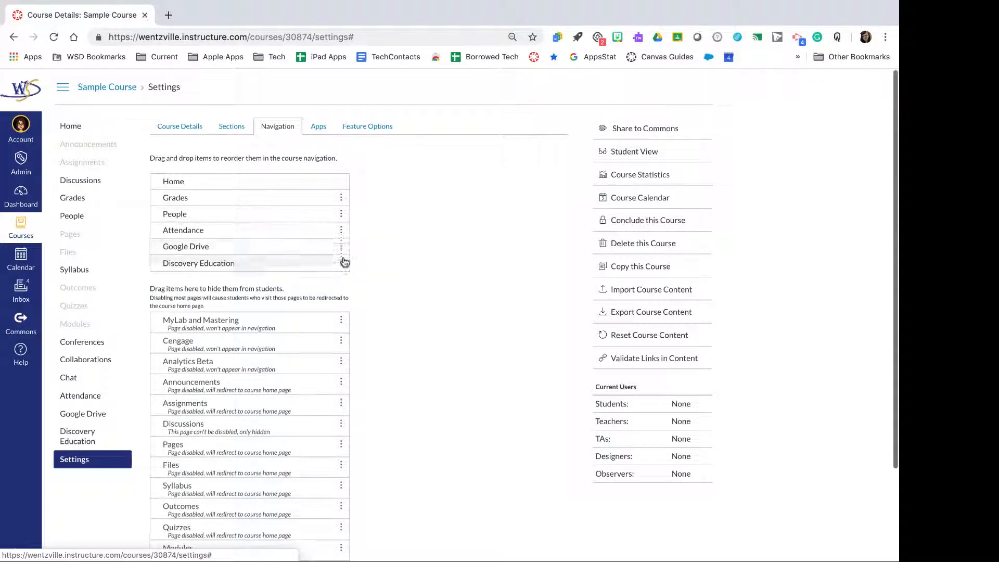
pyautogui.click(341, 230)
pyautogui.click(343, 259)
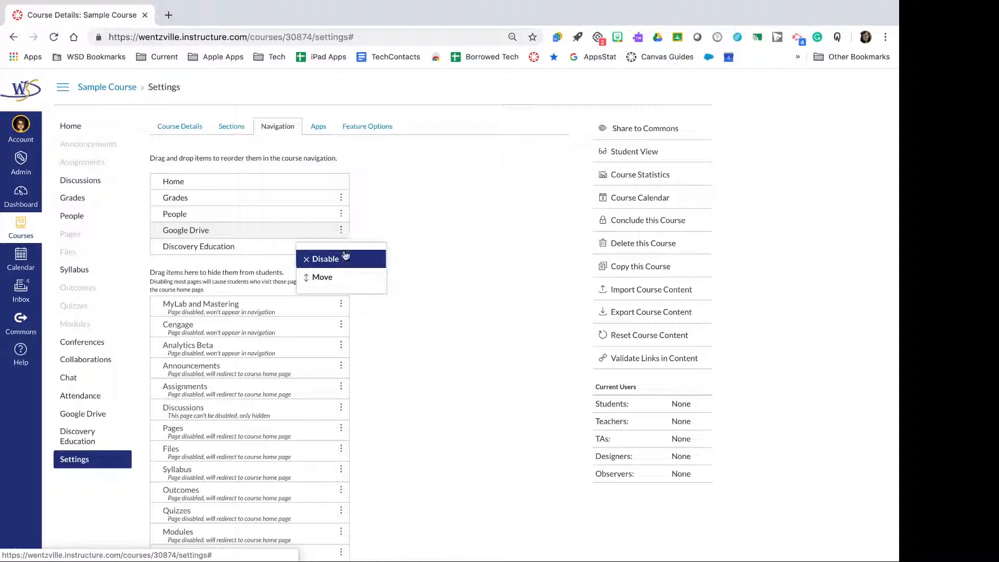
pyautogui.click(339, 259)
pyautogui.click(341, 234)
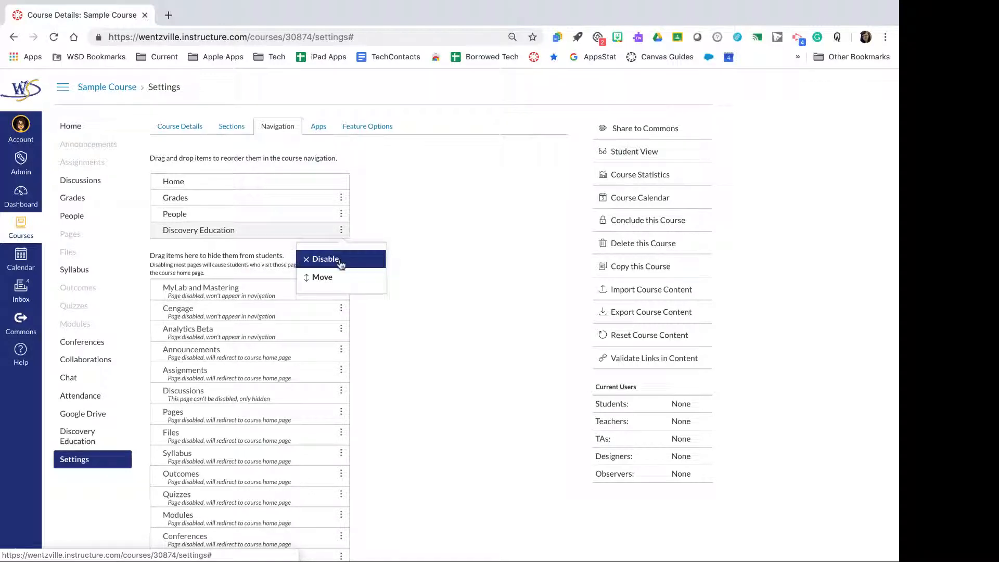
pyautogui.click(339, 259)
pyautogui.scroll(-3, 451, 267)
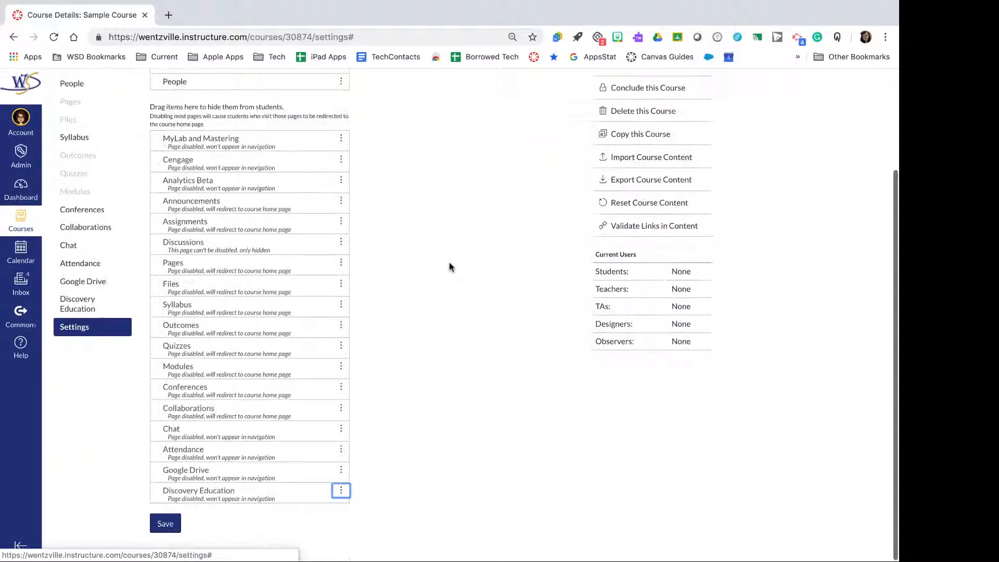
pyautogui.click(165, 531)
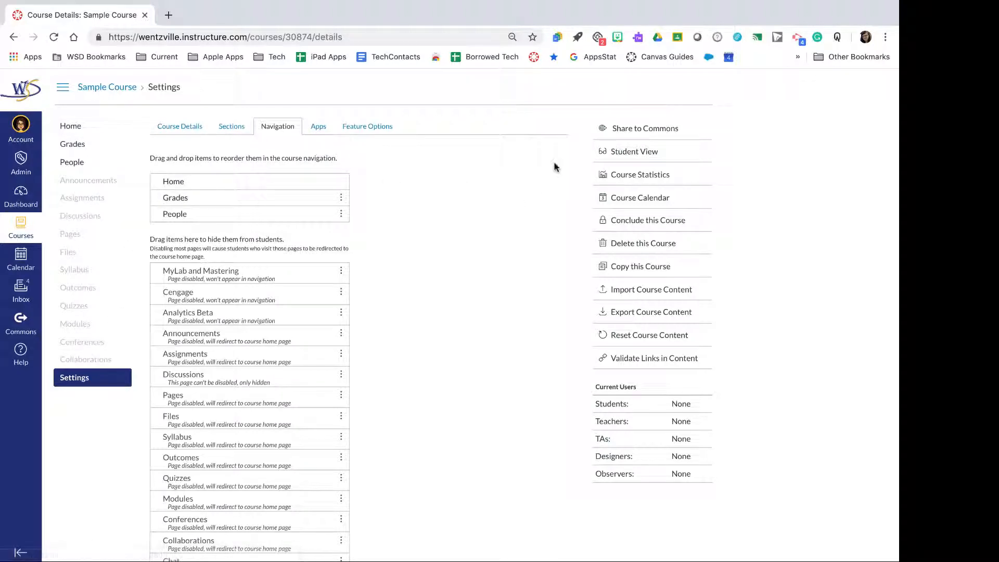
# Check the course's navigation menu in Student View, and leave Student View.
pyautogui.click(647, 158)
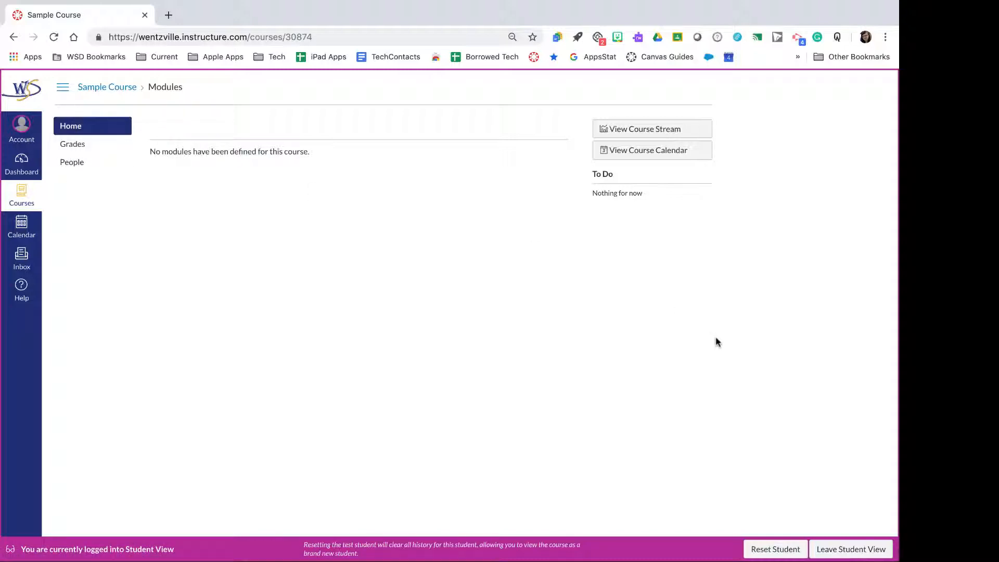
pyautogui.click(830, 550)
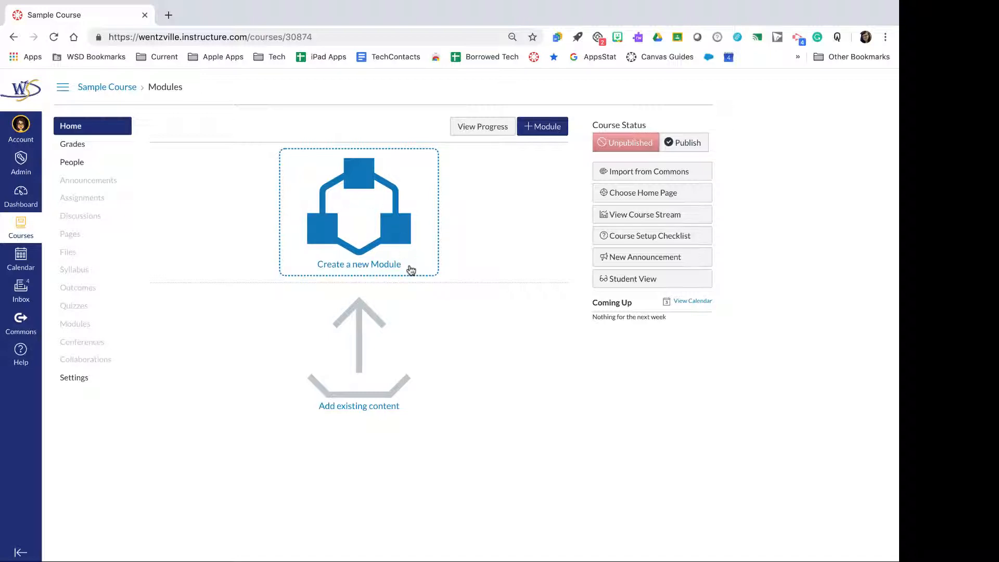
# Add two modules named Unit 1 and Unit 2 to the Sample Course.
pyautogui.click(370, 232)
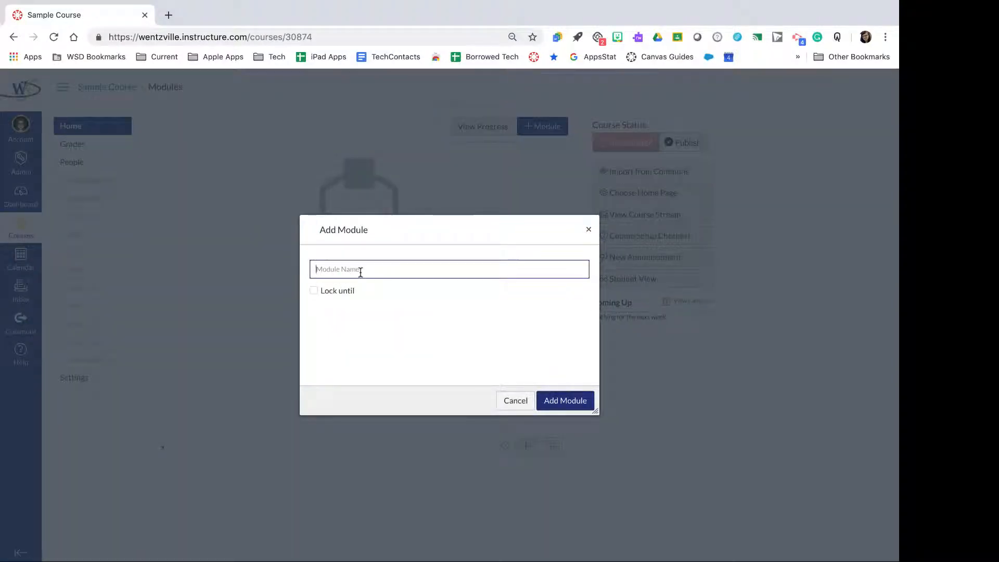
pyautogui.write('Unit 1')
pyautogui.click(566, 405)
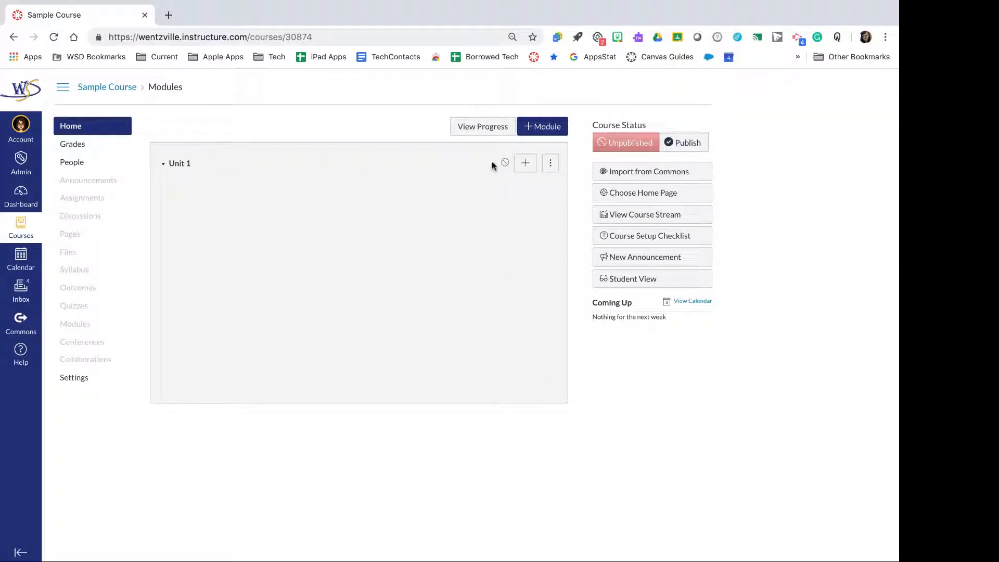
pyautogui.click(546, 127)
pyautogui.click(385, 266)
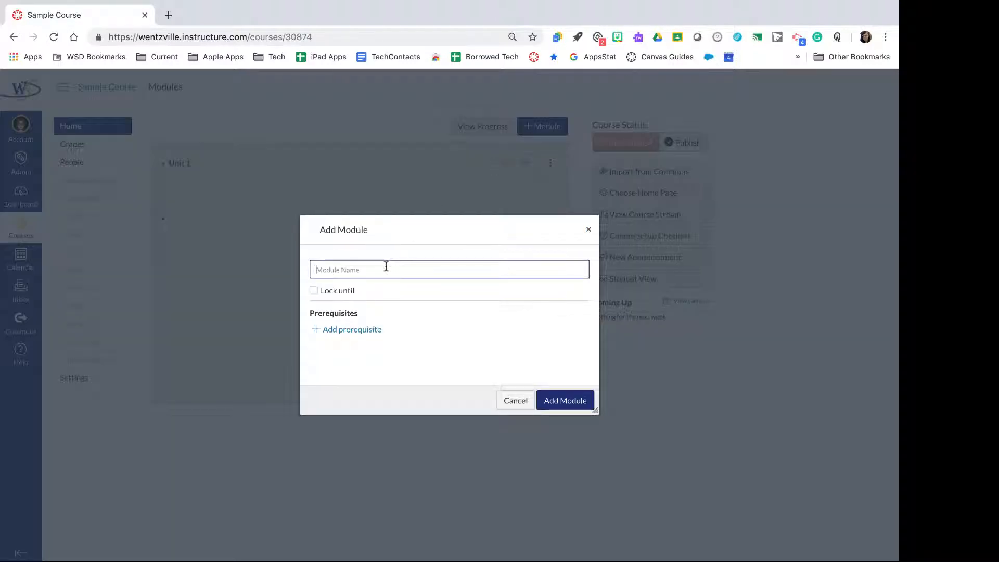
pyautogui.write('Unit 2')
pyautogui.click(566, 401)
# Add a third module named Resources to the course.
pyautogui.click(551, 130)
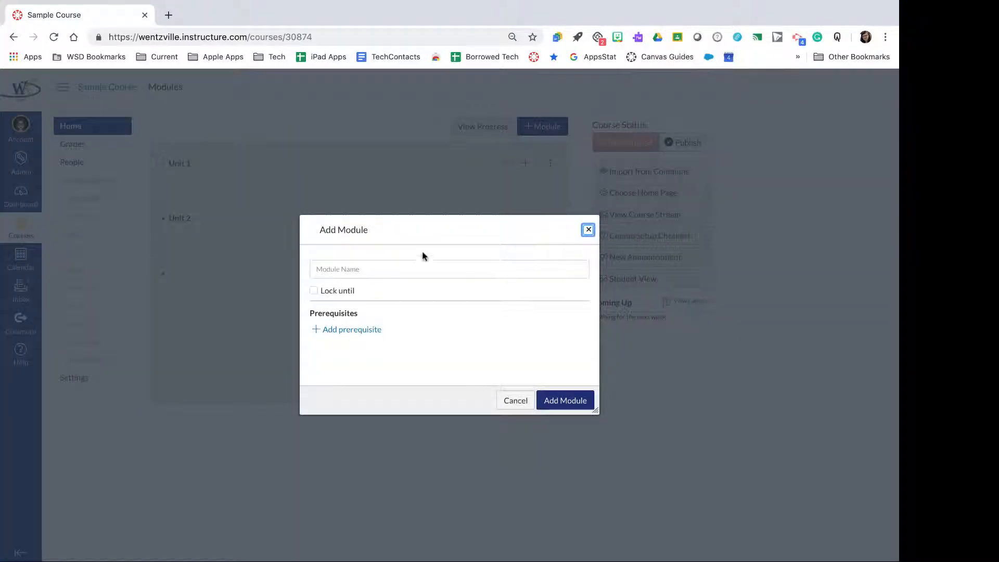
pyautogui.click(432, 265)
pyautogui.write('R')
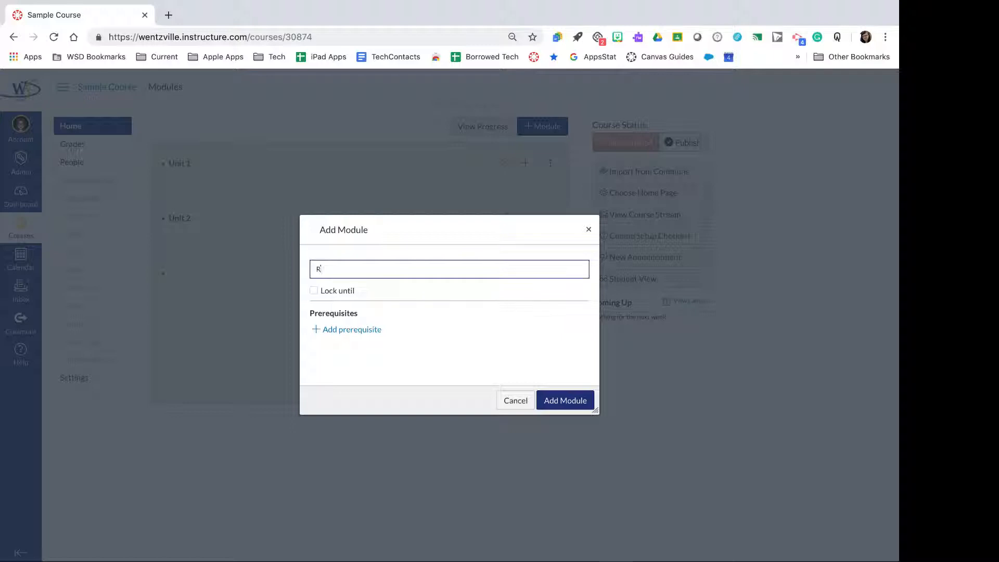
pyautogui.write('esources')
pyautogui.click(584, 403)
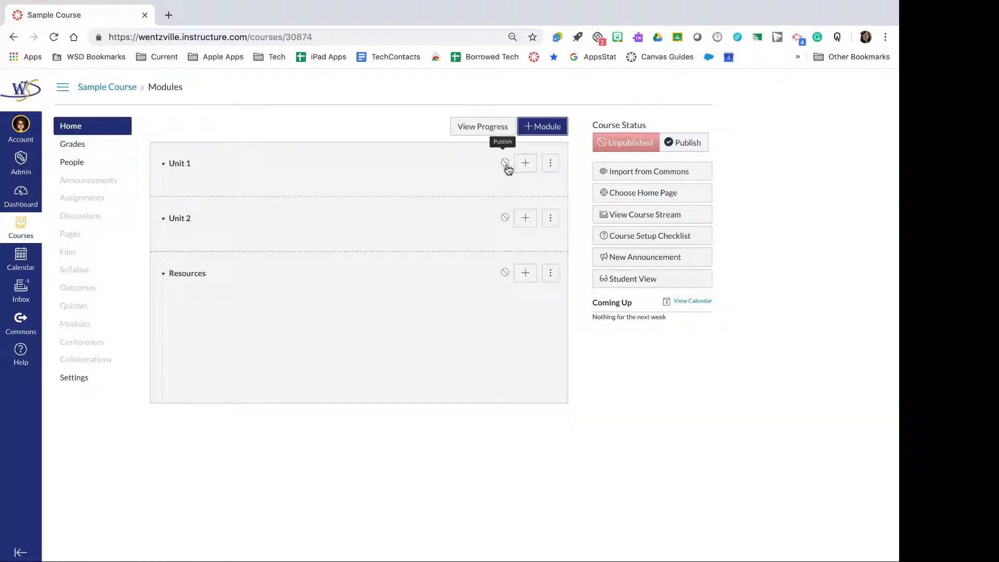
# Publish the Unit 1, Unit 2 and Resources modules.
pyautogui.scroll(5, 508, 166)
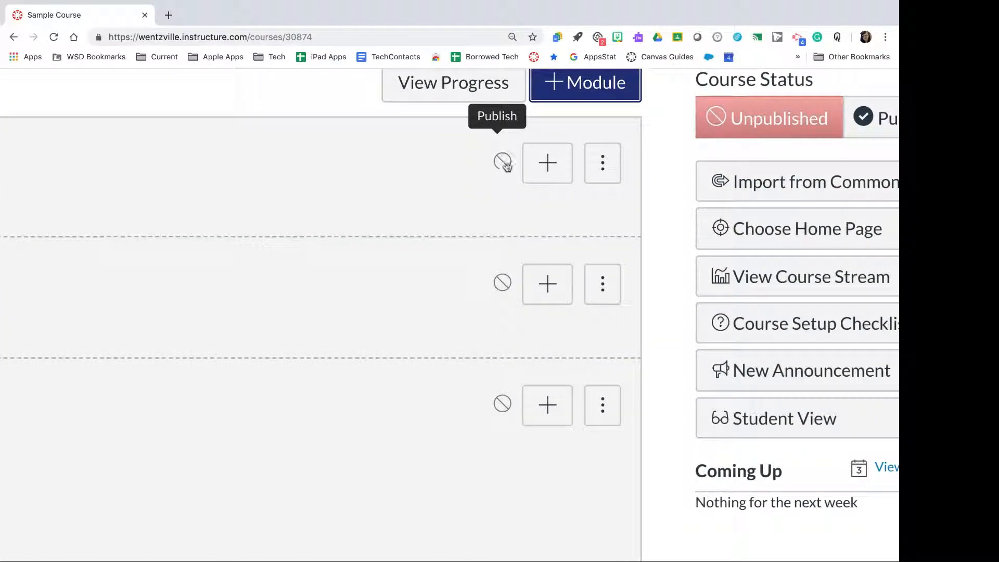
pyautogui.click(504, 163)
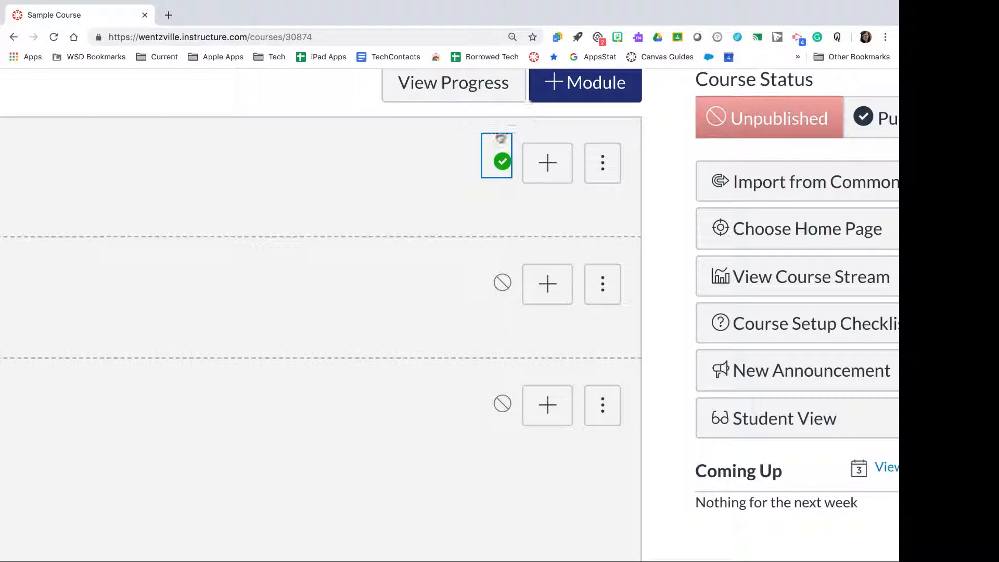
pyautogui.scroll(-5, 497, 172)
pyautogui.click(505, 217)
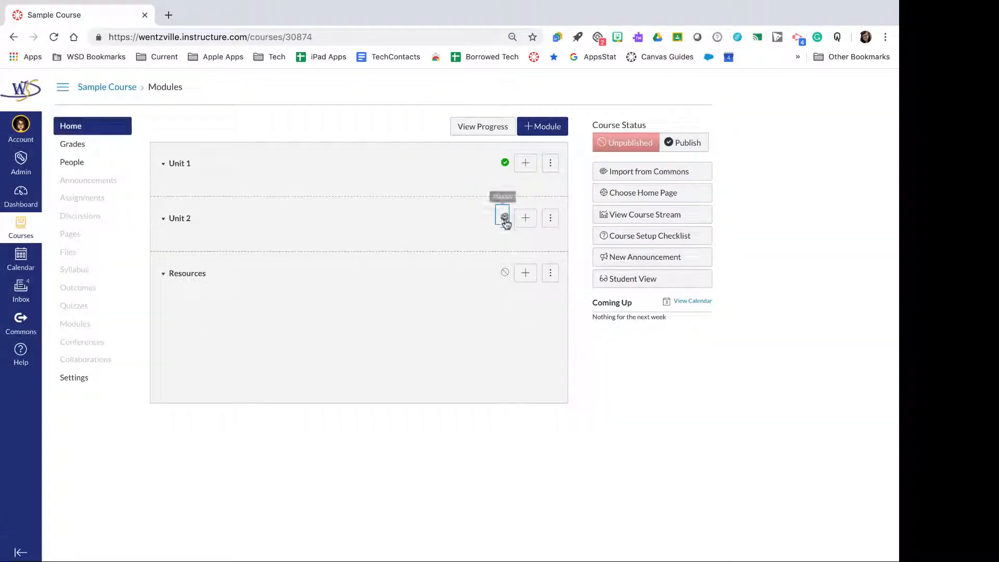
pyautogui.click(506, 273)
pyautogui.click(505, 273)
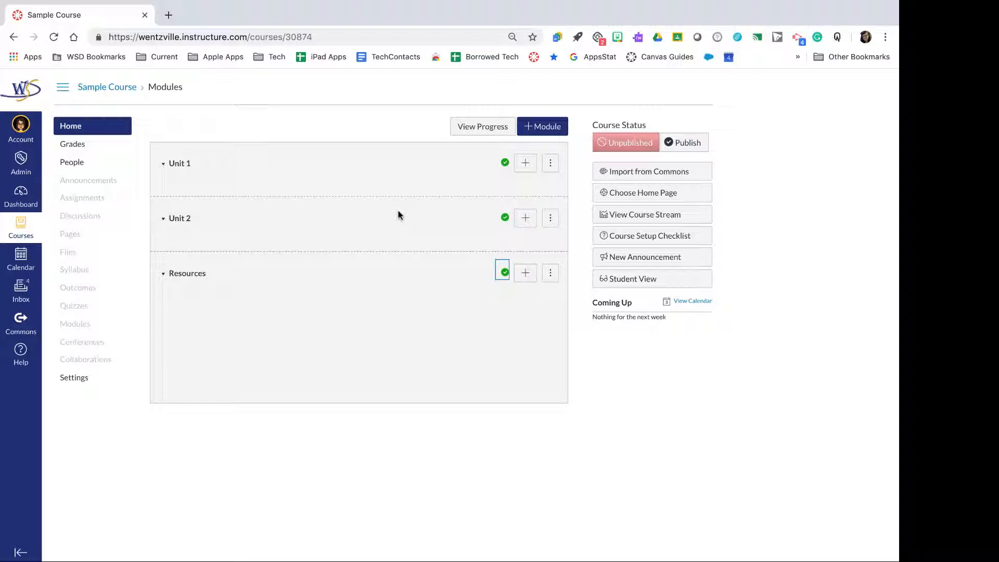
# Start a new assignment in the Sample Course and name it Introduction Assignment.
pyautogui.click(85, 203)
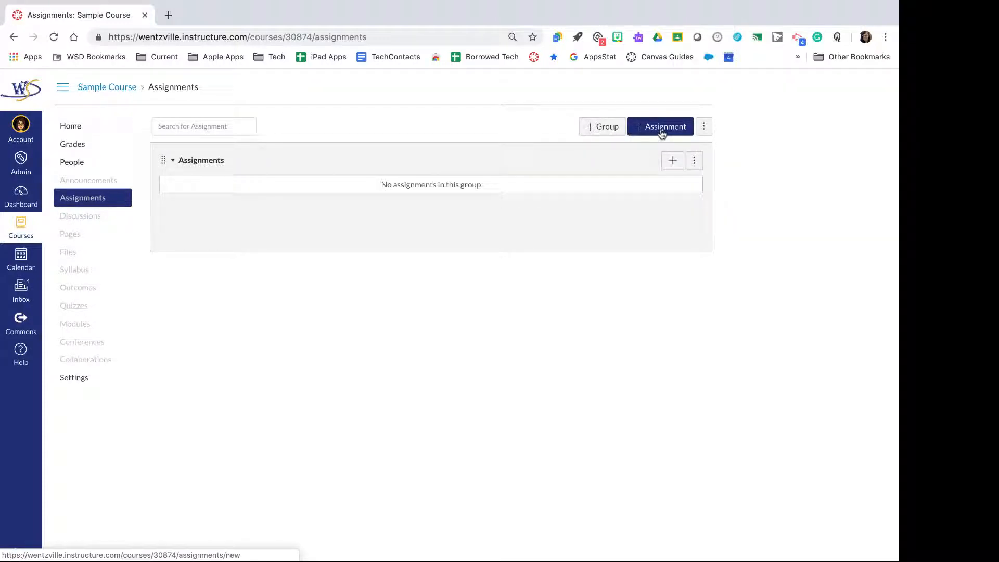
pyautogui.click(660, 127)
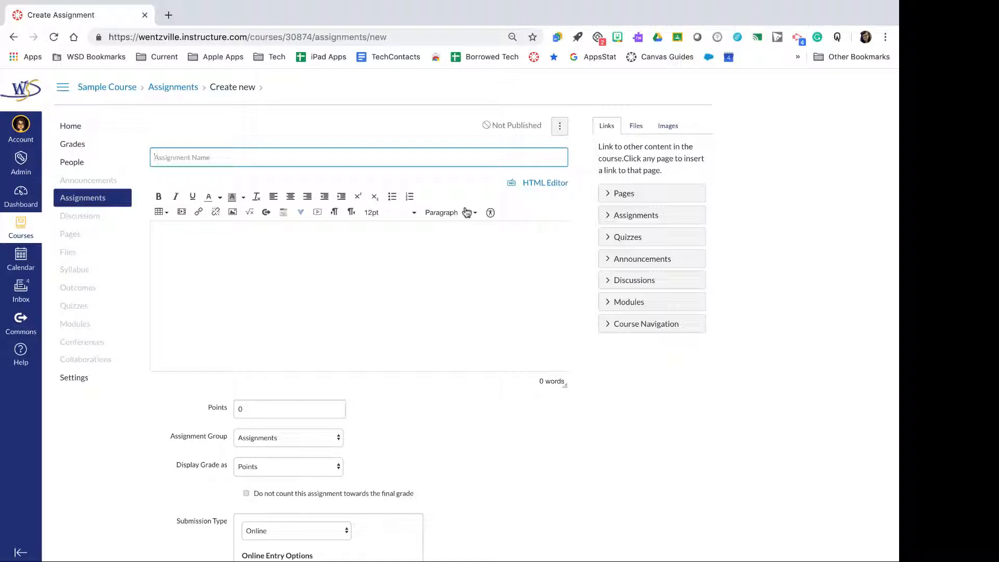
pyautogui.write('Introduction Assignment')
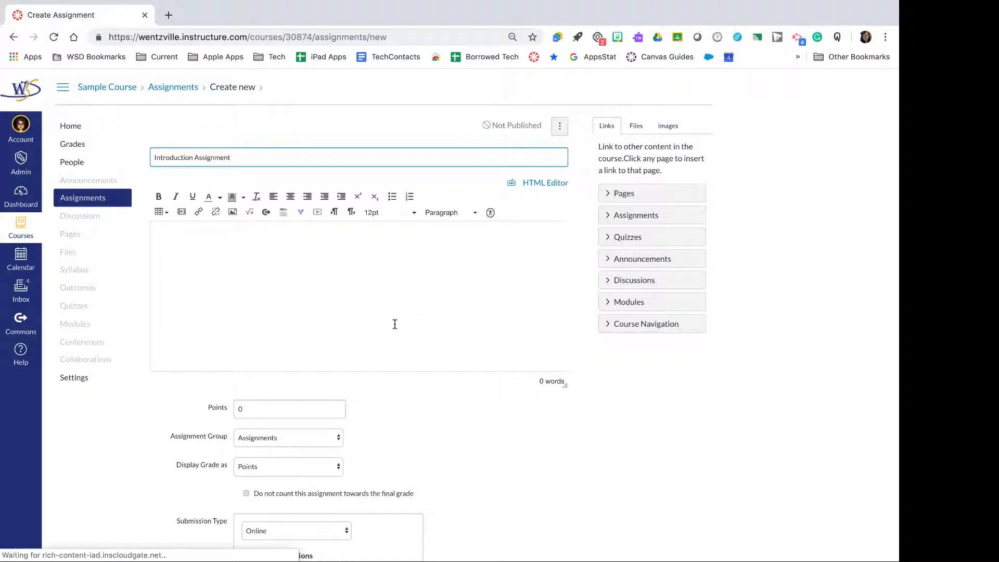
pyautogui.click(395, 324)
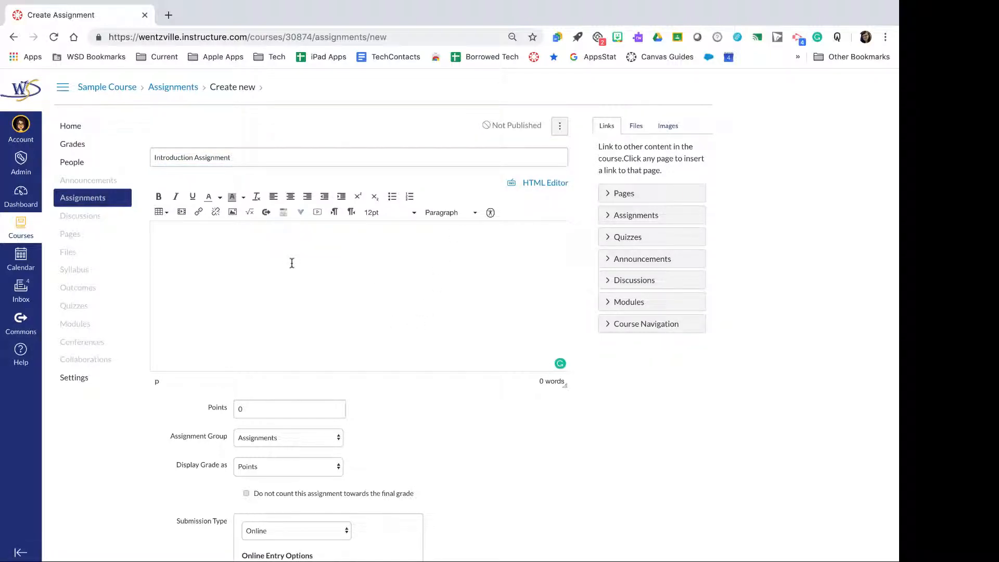
# Set the assignment's points to 25 and display its grade as Points.
pyautogui.scroll(-5, 290, 264)
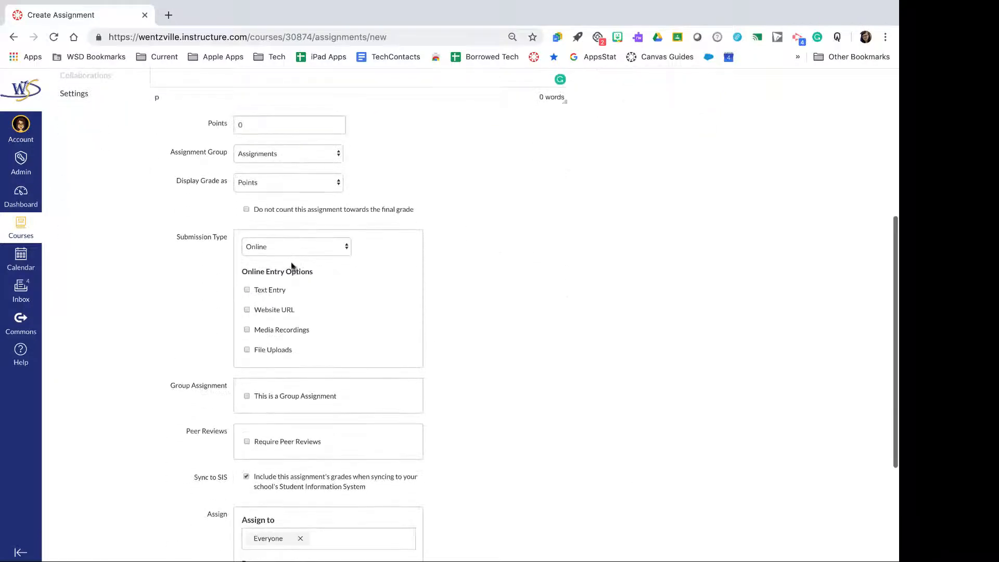
pyautogui.click(272, 126)
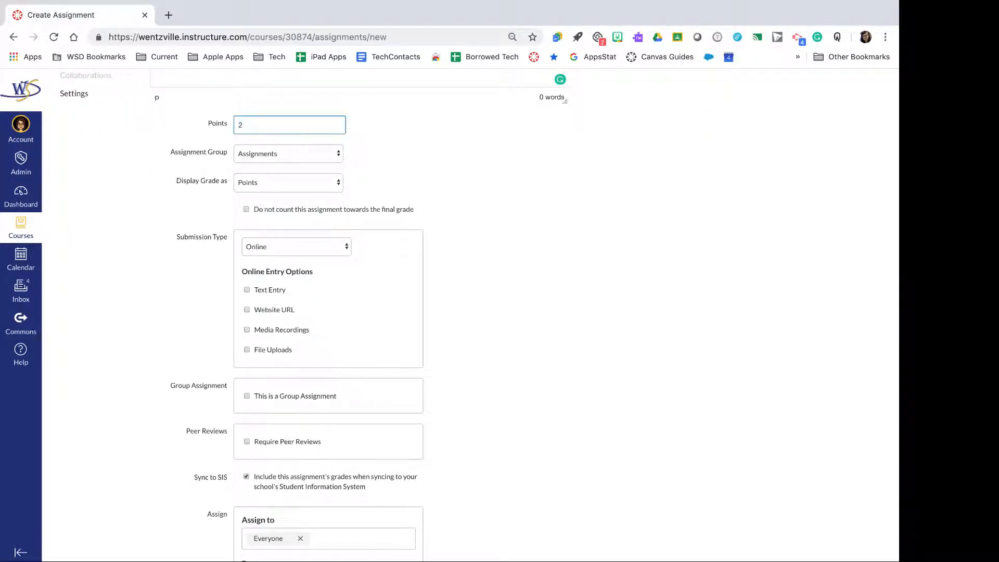
pyautogui.write('25')
pyautogui.click(268, 183)
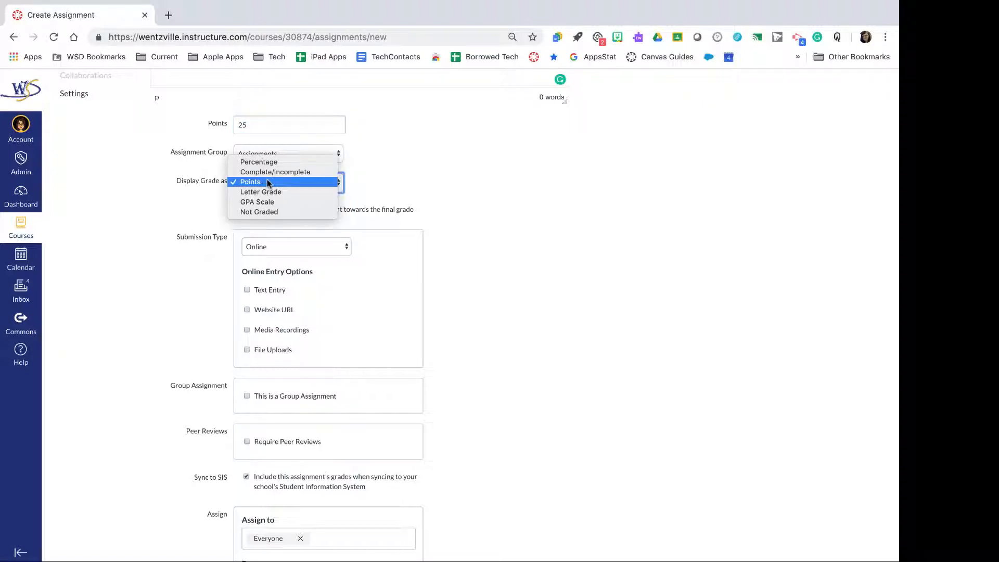
pyautogui.click(268, 182)
pyautogui.scroll(-2, 270, 227)
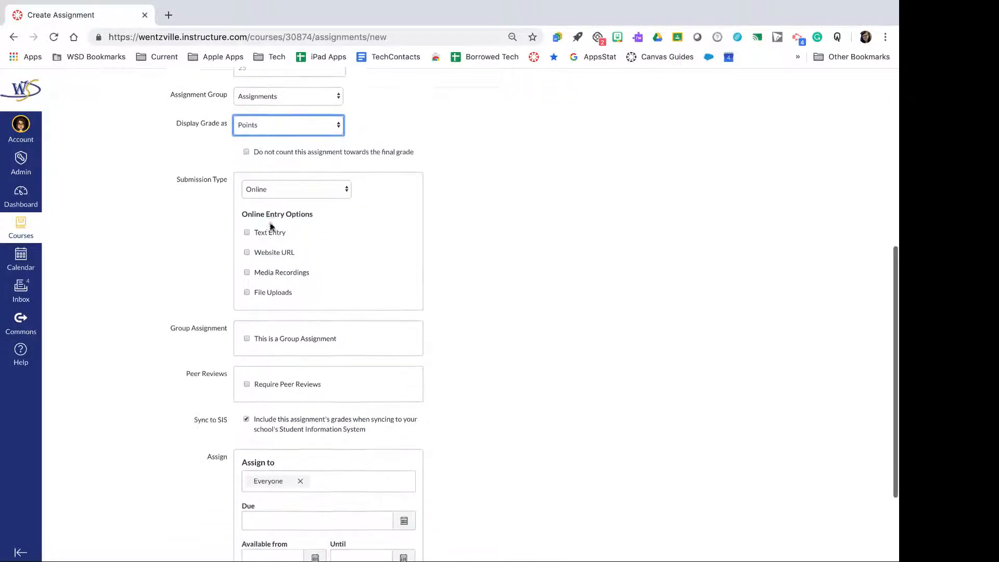
# Keep the submission type as Online and allow File Uploads as the online entry option.
pyautogui.click(273, 190)
pyautogui.click(284, 189)
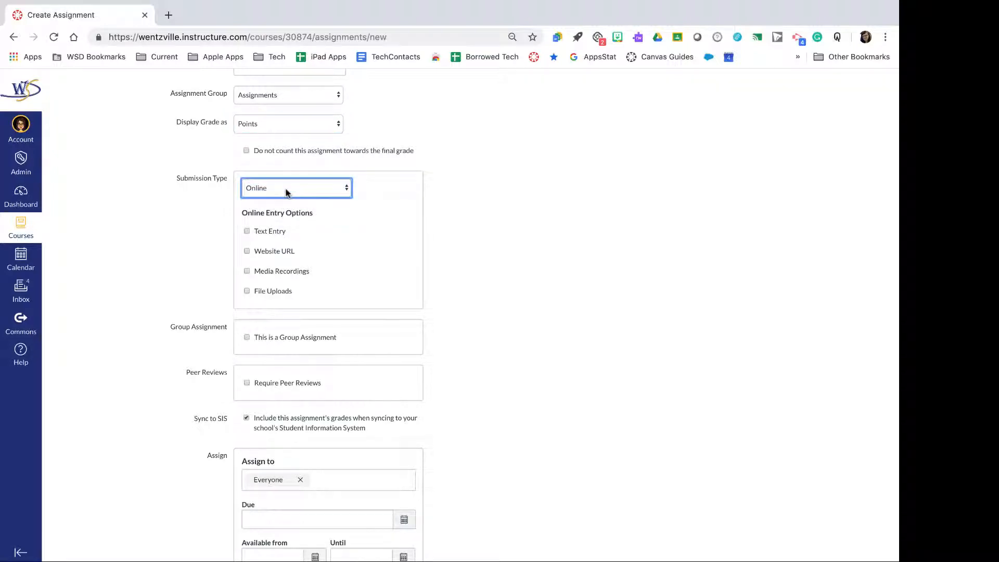
pyautogui.click(278, 292)
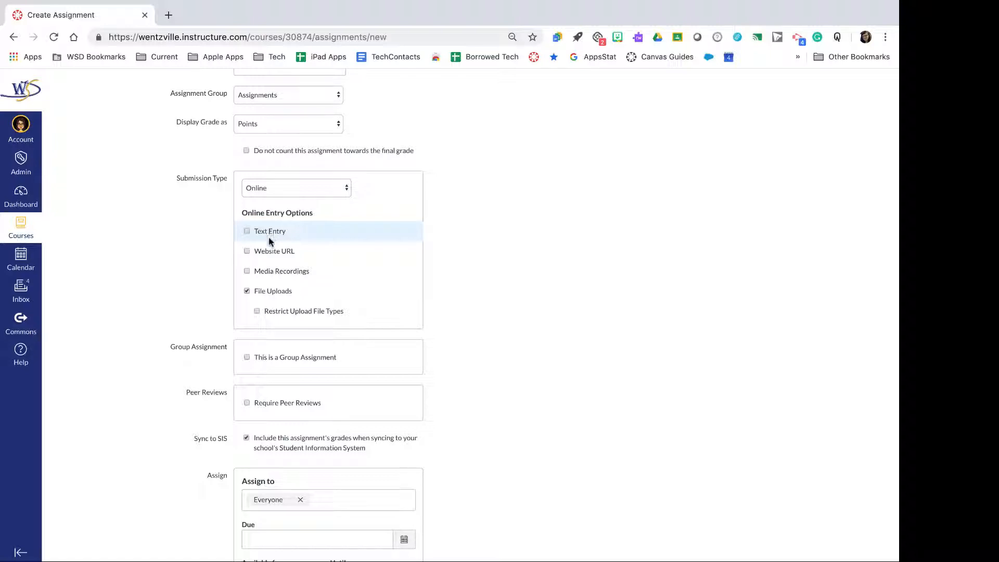
pyautogui.click(317, 190)
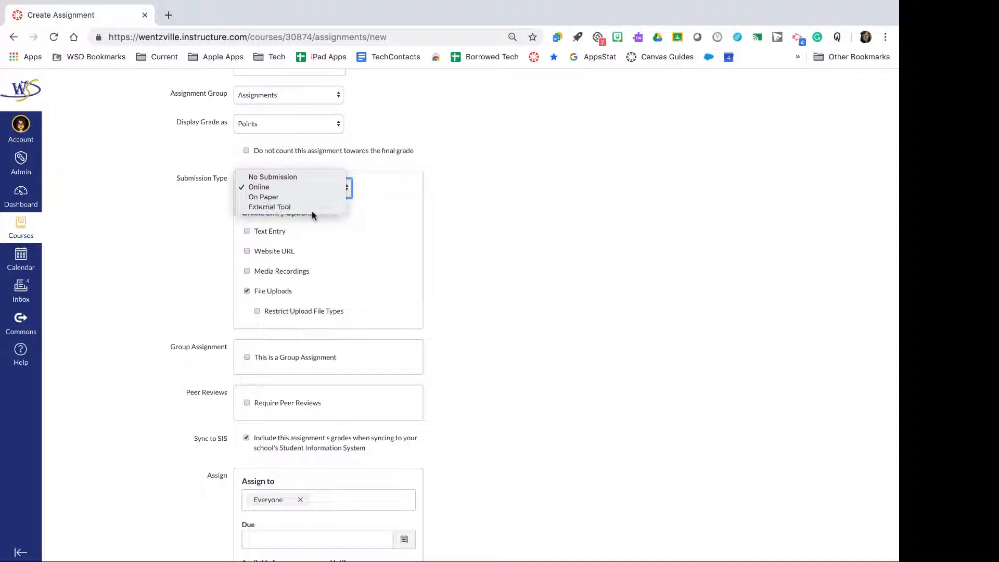
pyautogui.click(307, 188)
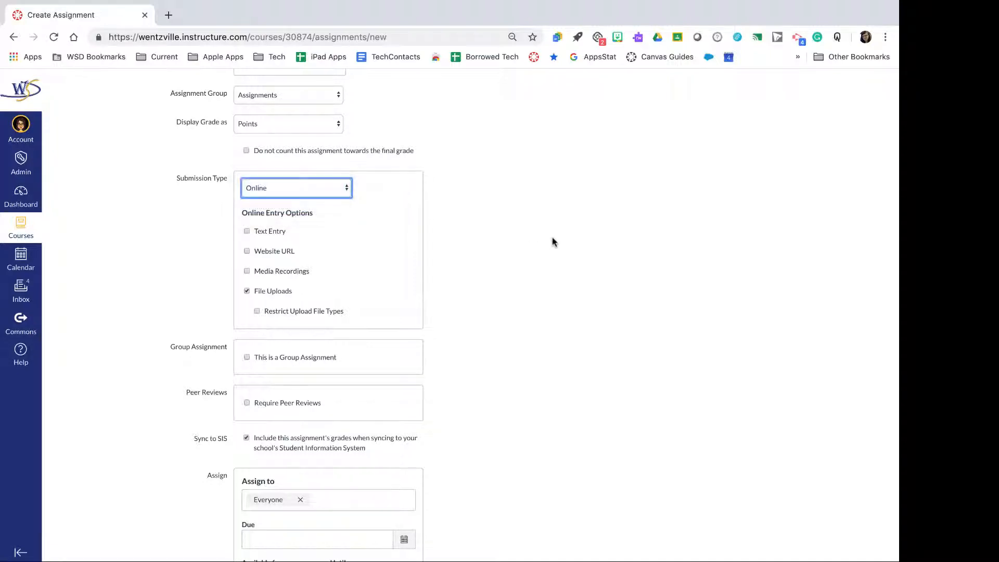
# Check the Assign to choices for the assignment, and save it for Everyone without publishing it.
pyautogui.scroll(-3, 553, 241)
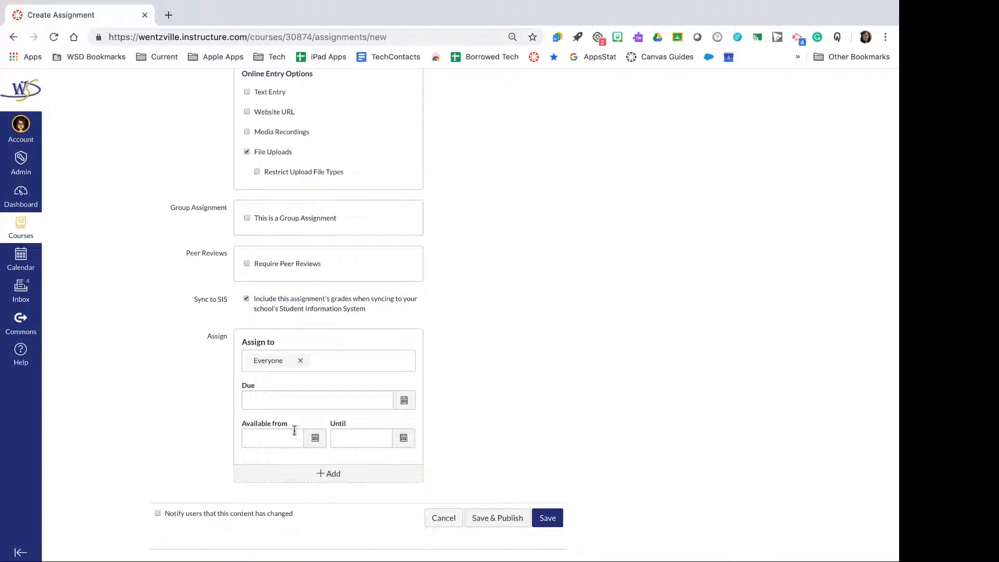
pyautogui.scroll(5, 295, 431)
pyautogui.scroll(-2, 295, 430)
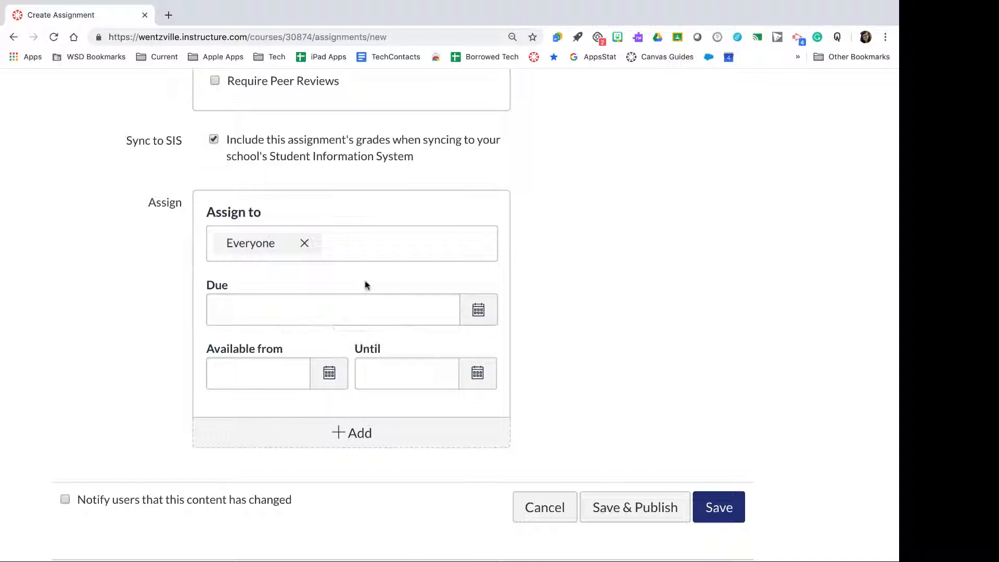
pyautogui.click(361, 252)
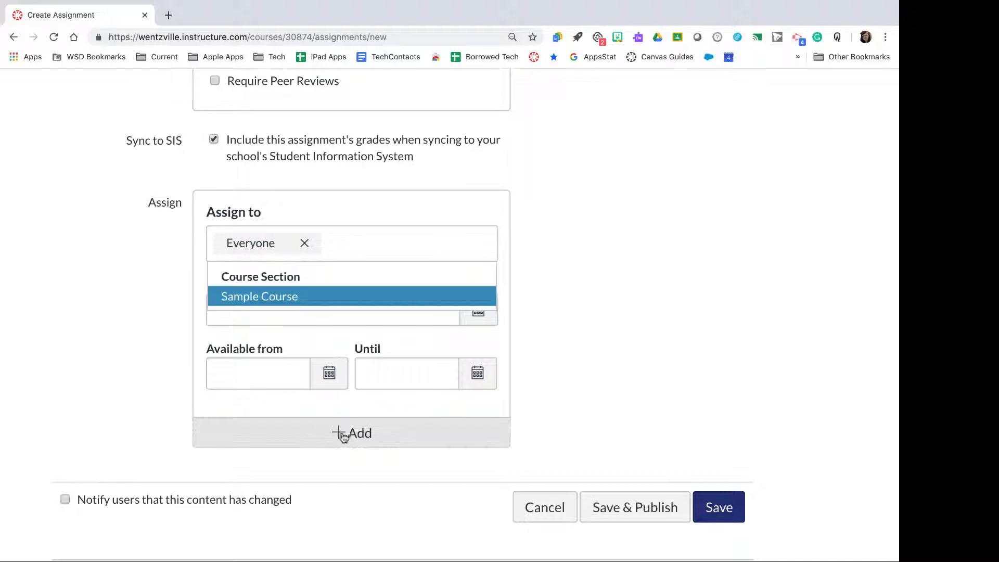
pyautogui.click(631, 236)
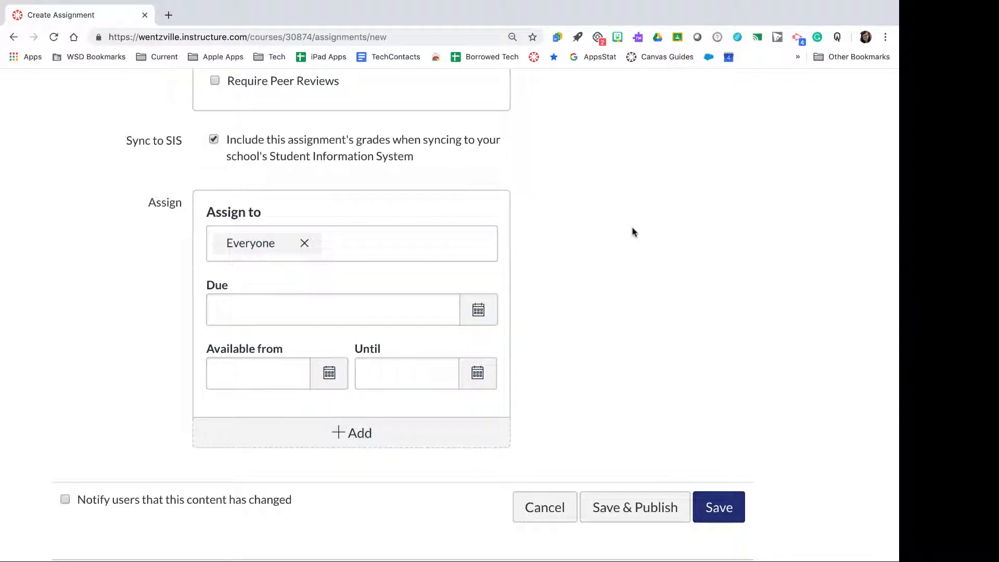
pyautogui.scroll(-5, 632, 232)
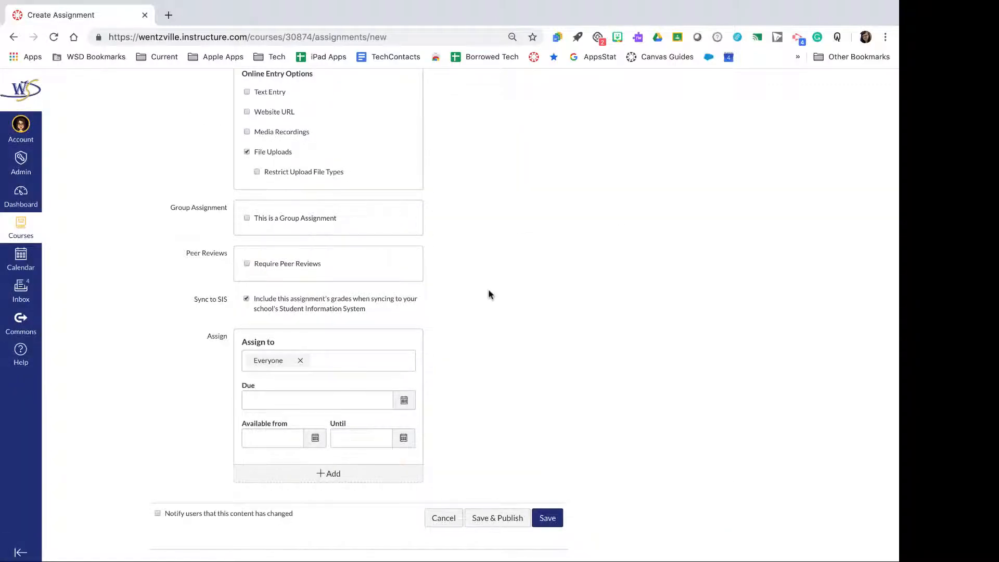
pyautogui.moveTo(524, 536)
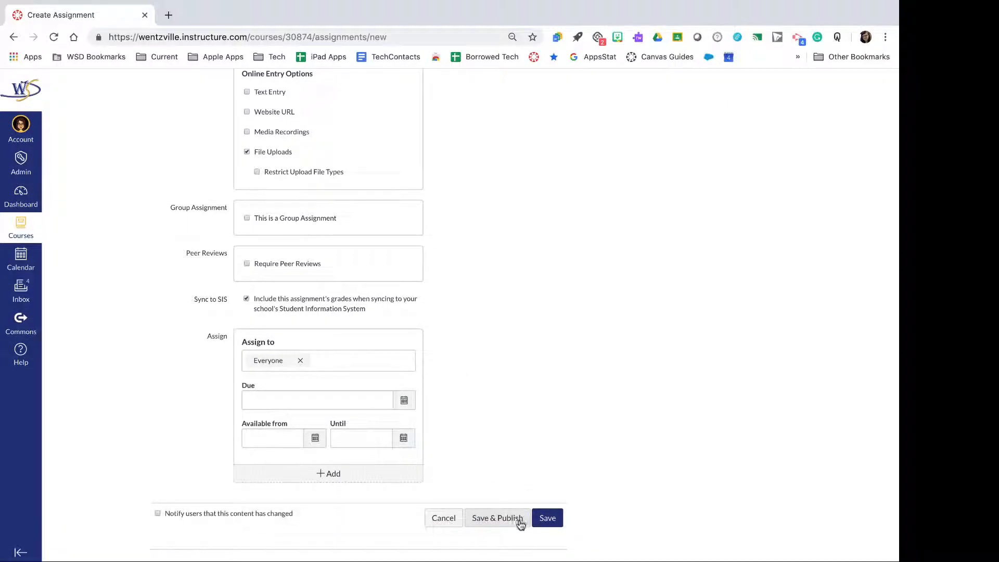
pyautogui.click(544, 521)
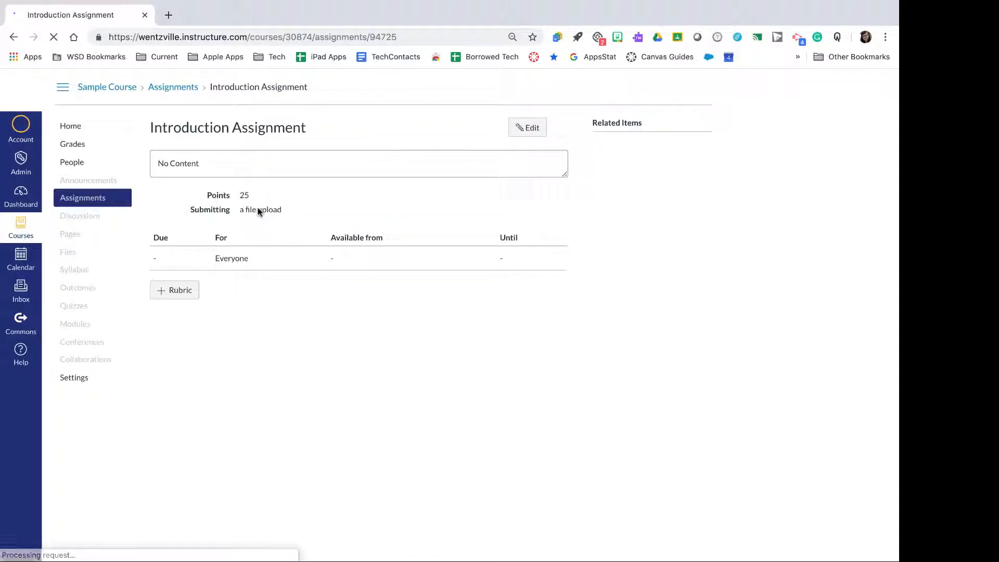
# Add the existing Introduction Assignment to the Unit 1 module with Indent 1 Level, and publish it there.
pyautogui.click(102, 203)
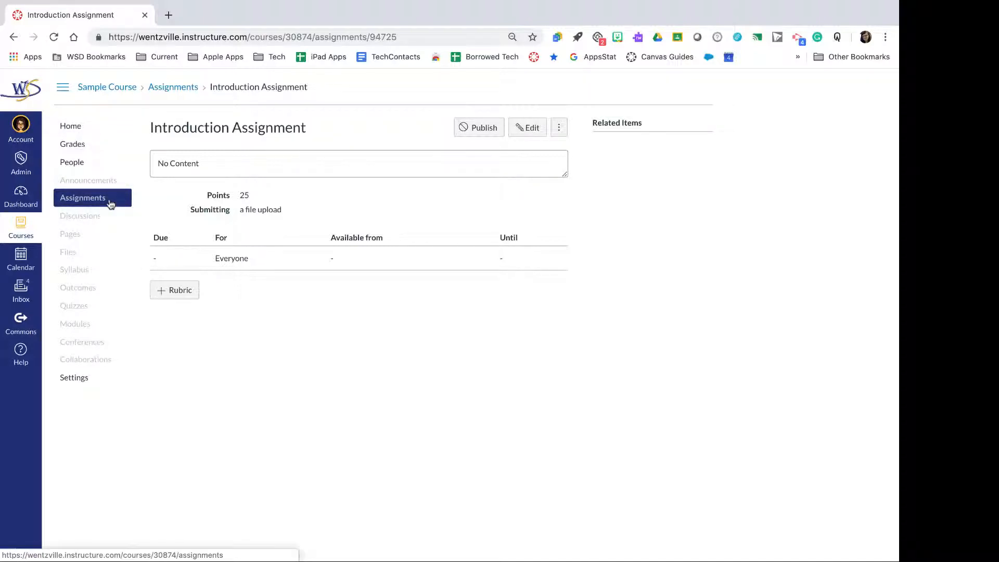
pyautogui.click(82, 129)
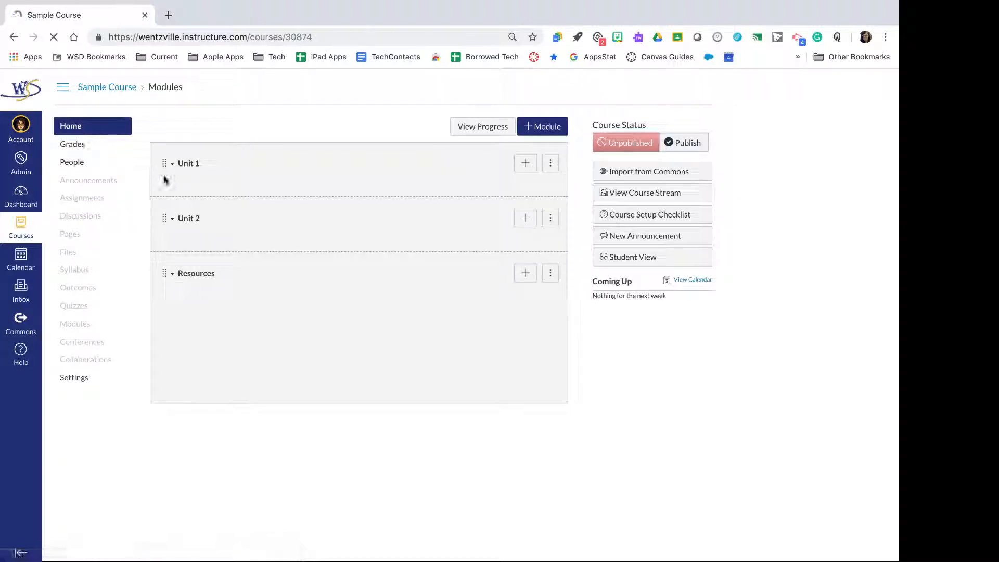
pyautogui.click(527, 165)
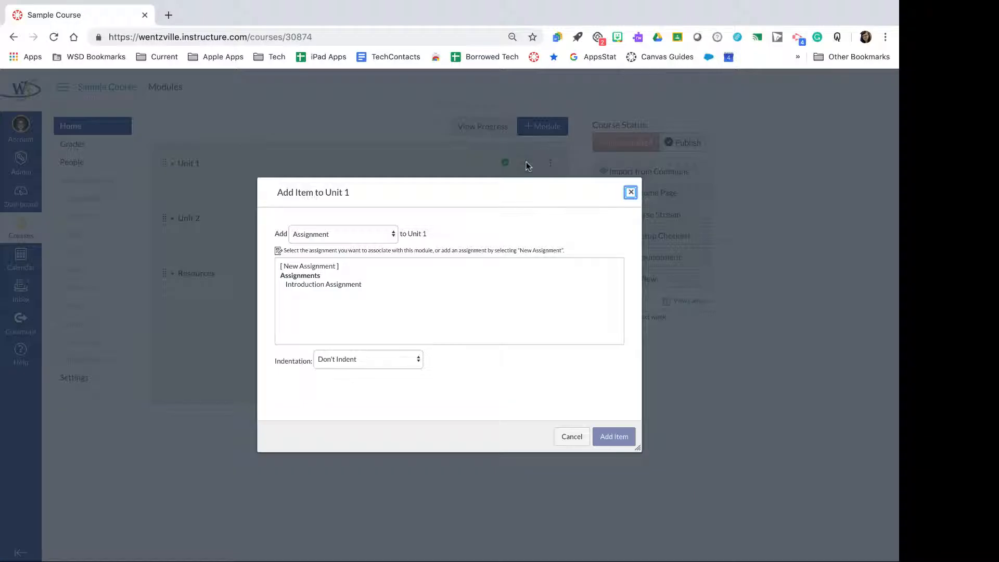
pyautogui.click(386, 235)
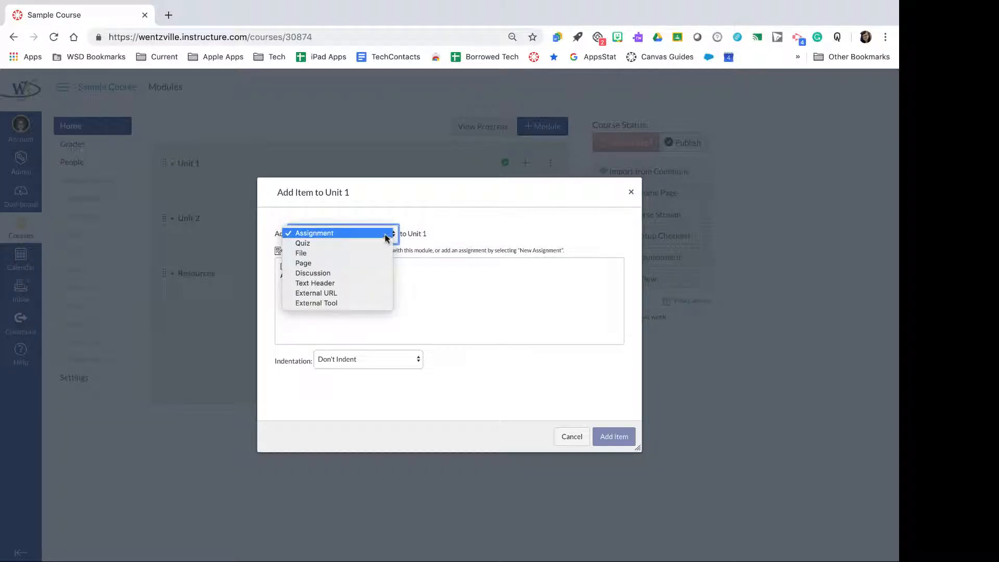
pyautogui.click(386, 235)
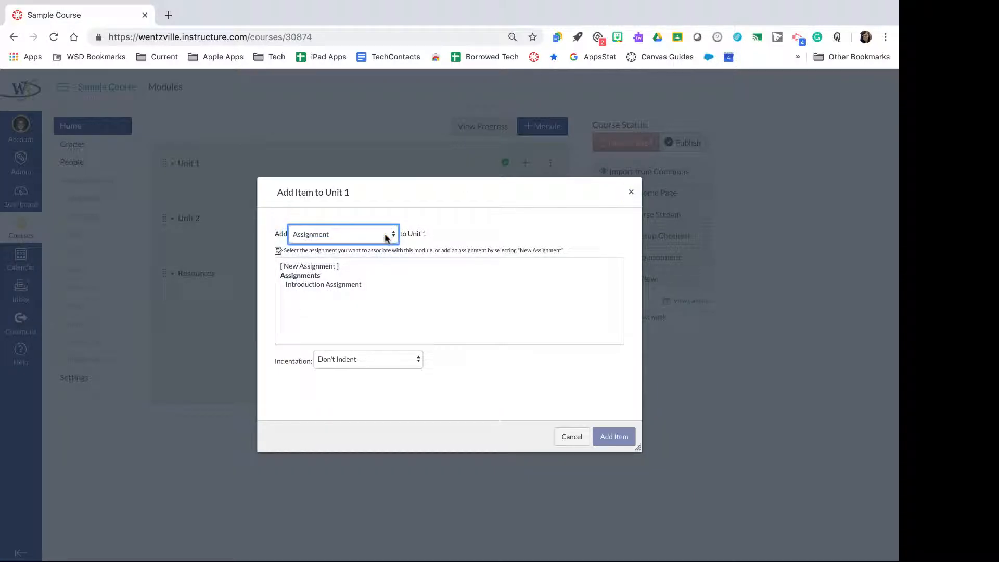
pyautogui.click(341, 285)
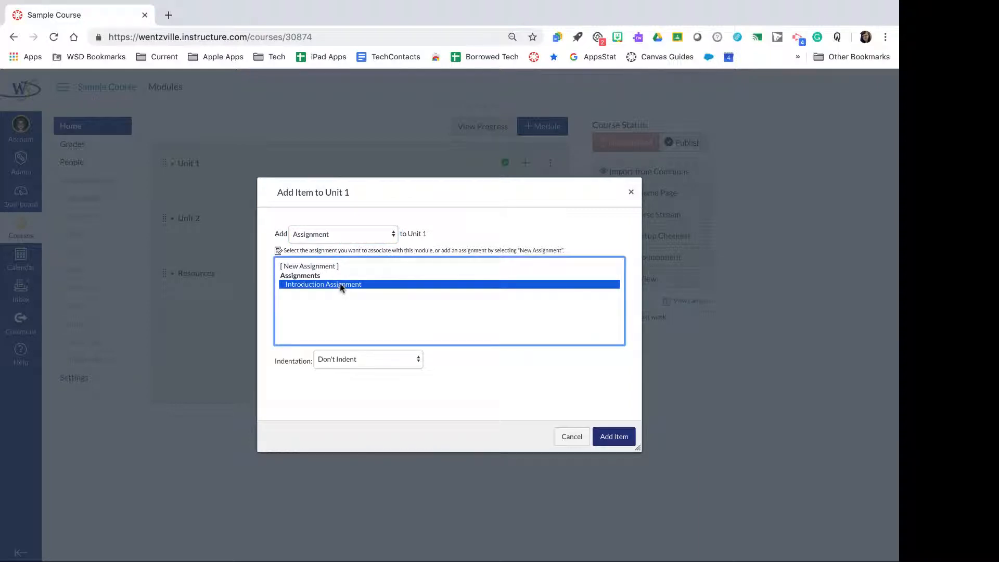
pyautogui.click(359, 367)
pyautogui.click(361, 370)
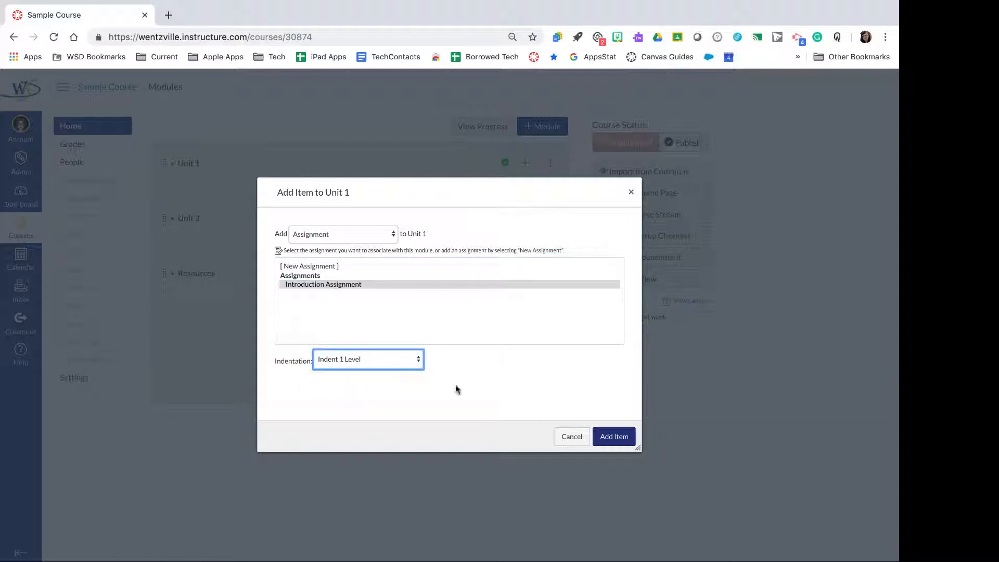
pyautogui.click(617, 437)
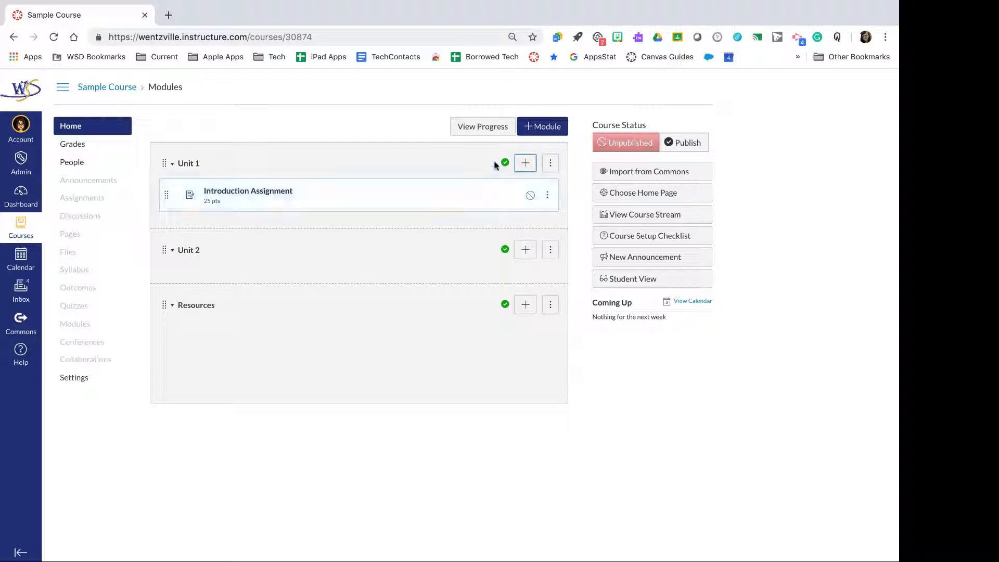
pyautogui.click(531, 197)
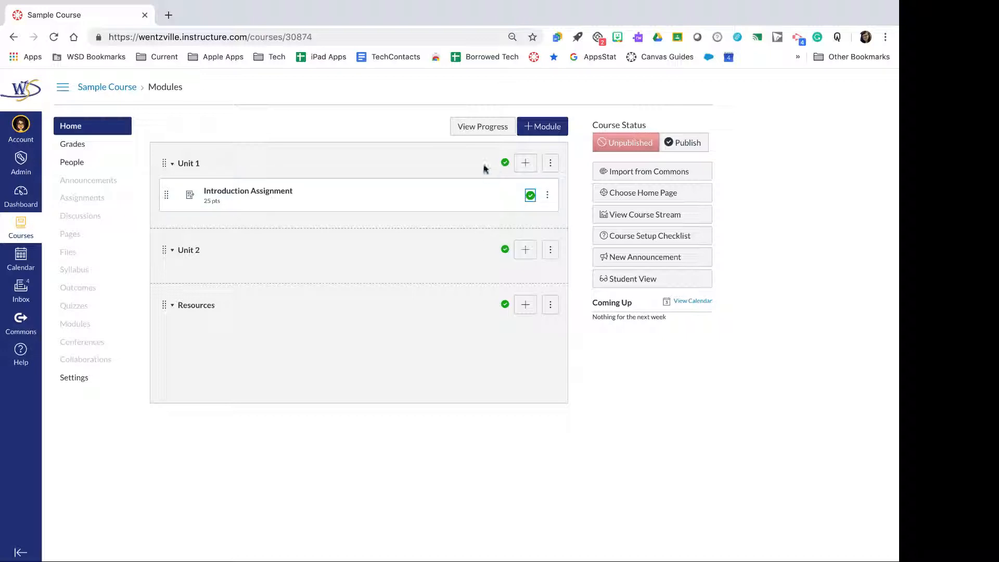
# Add a new assignment named Part 2 Intro Assignment directly to the Unit 1 module.
pyautogui.click(525, 164)
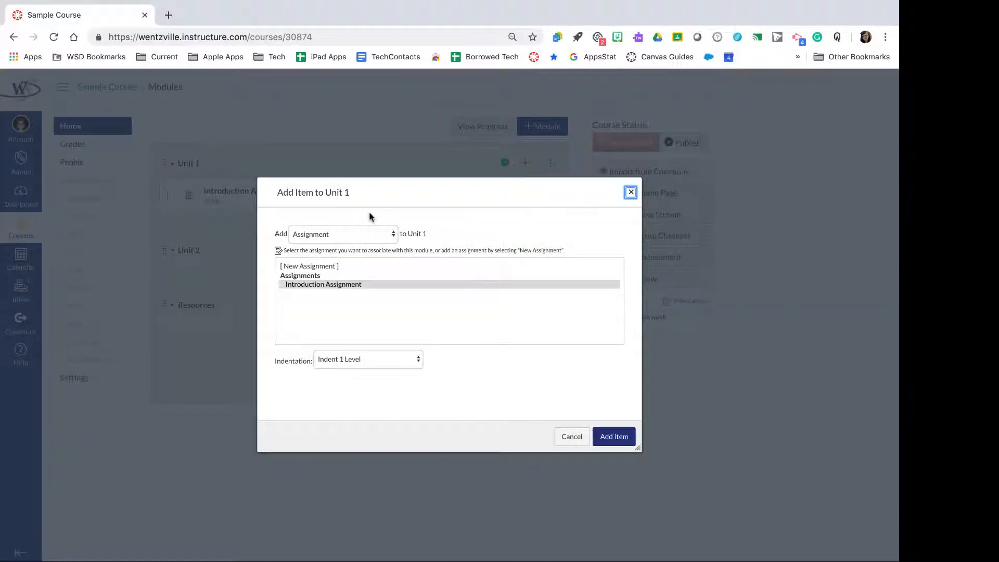
pyautogui.click(374, 234)
pyautogui.click(373, 234)
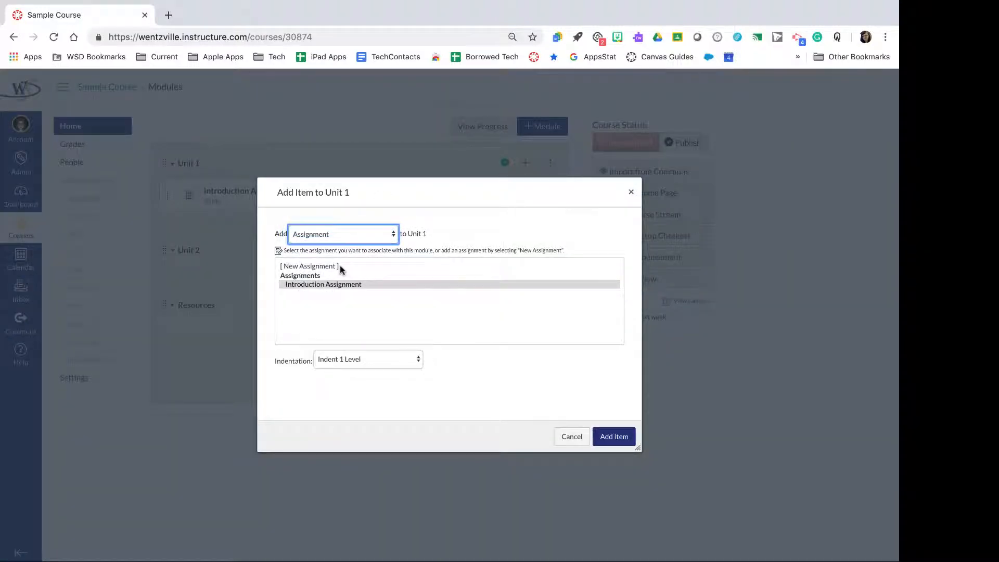
pyautogui.click(340, 267)
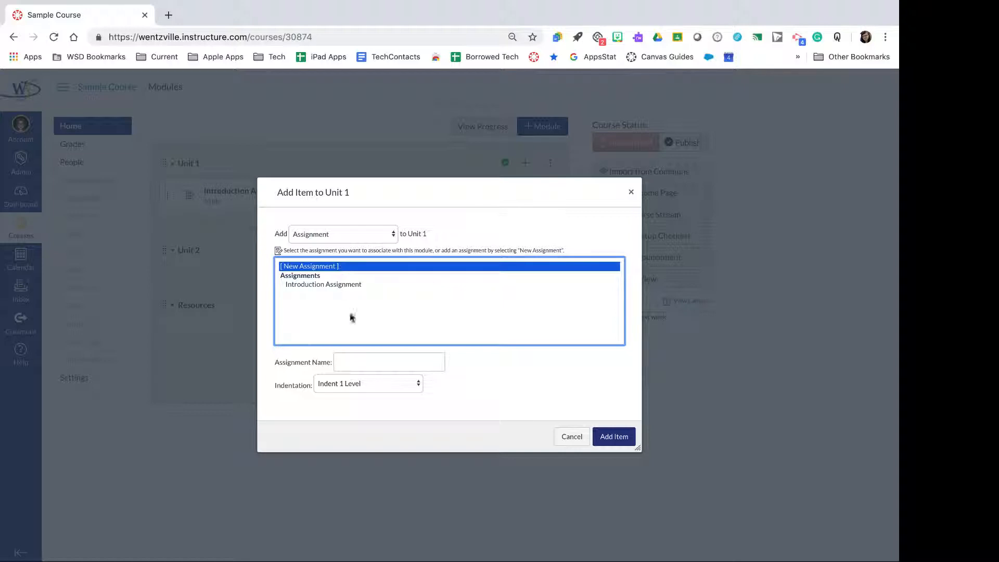
pyautogui.click(358, 364)
pyautogui.write('Pa')
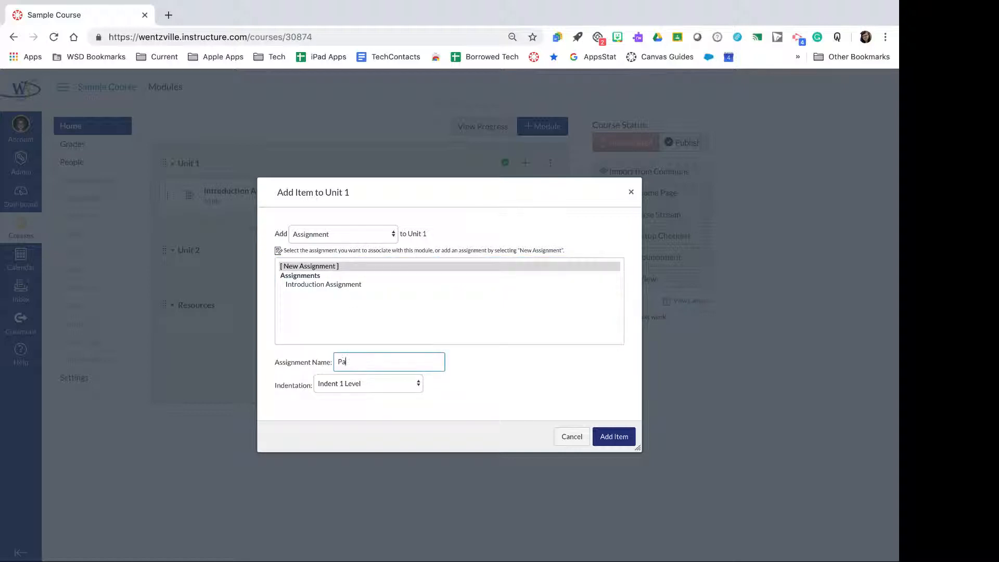
pyautogui.write('rt 2 Intro Assignment')
pyautogui.click(615, 439)
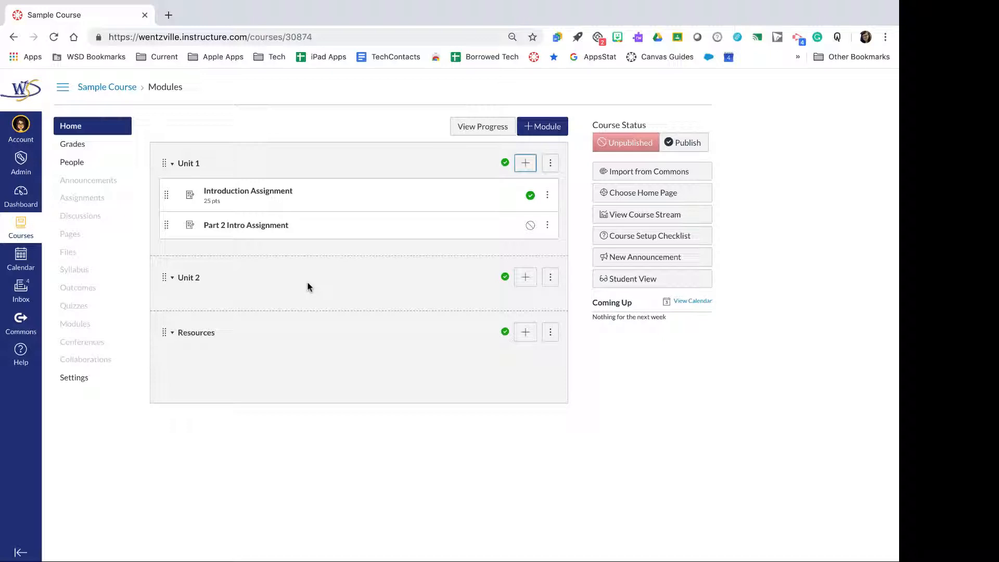
# Open the Part 2 Intro Assignment from Unit 1 for editing.
pyautogui.click(263, 226)
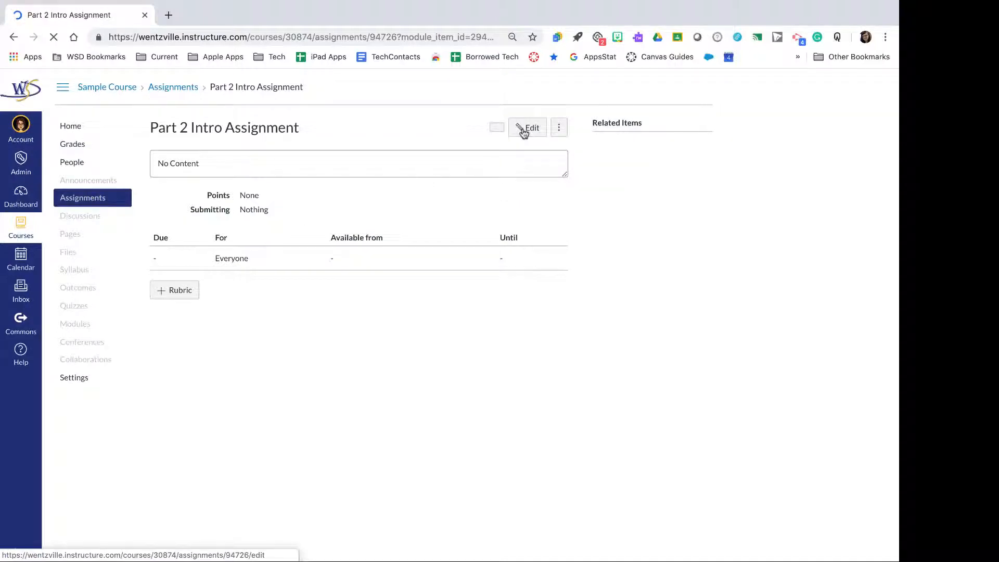
pyautogui.click(524, 131)
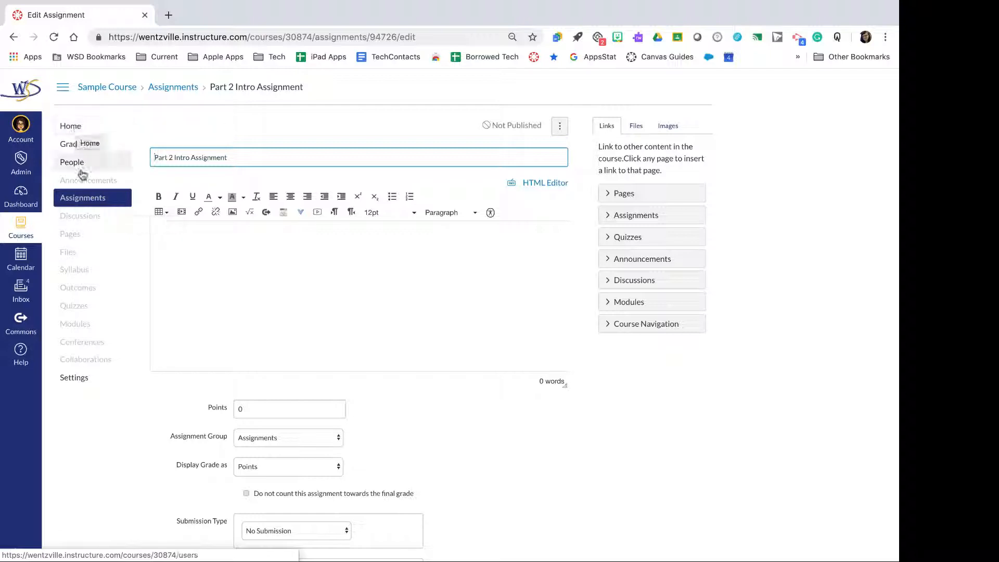
# Create a new quiz in the Sample Course and name it Class Over Quiz.
pyautogui.click(86, 306)
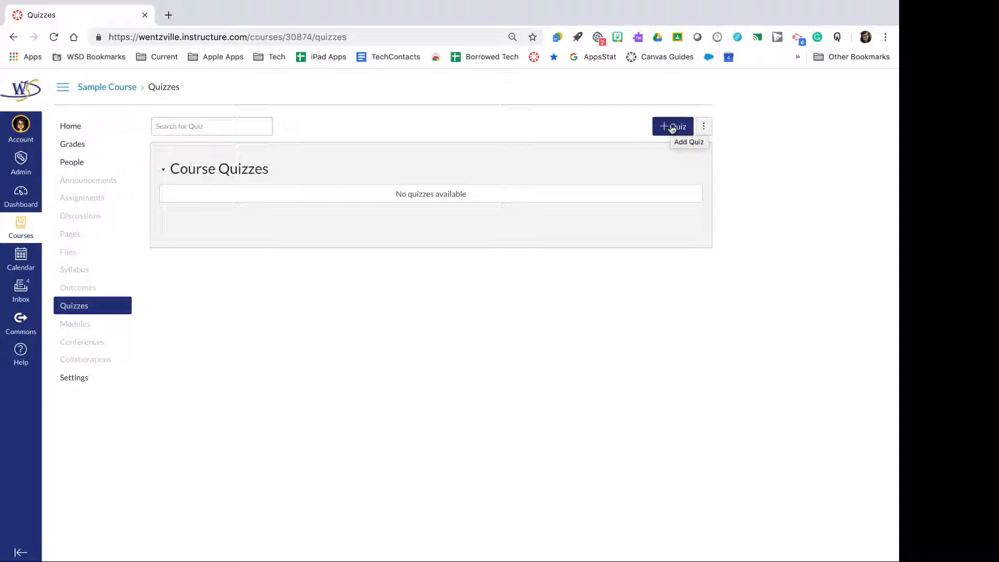
pyautogui.click(672, 127)
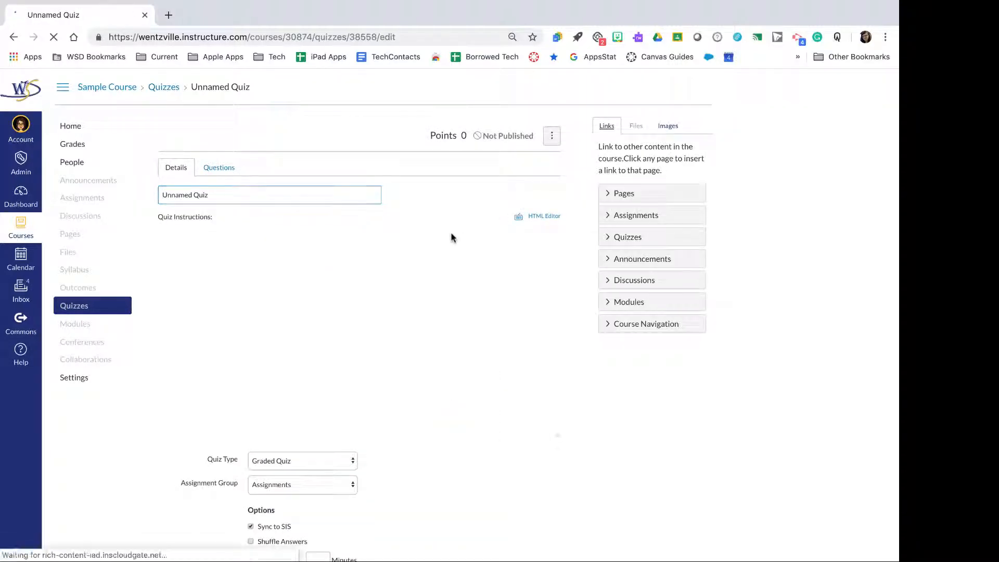
pyautogui.tripleClick(329, 195)
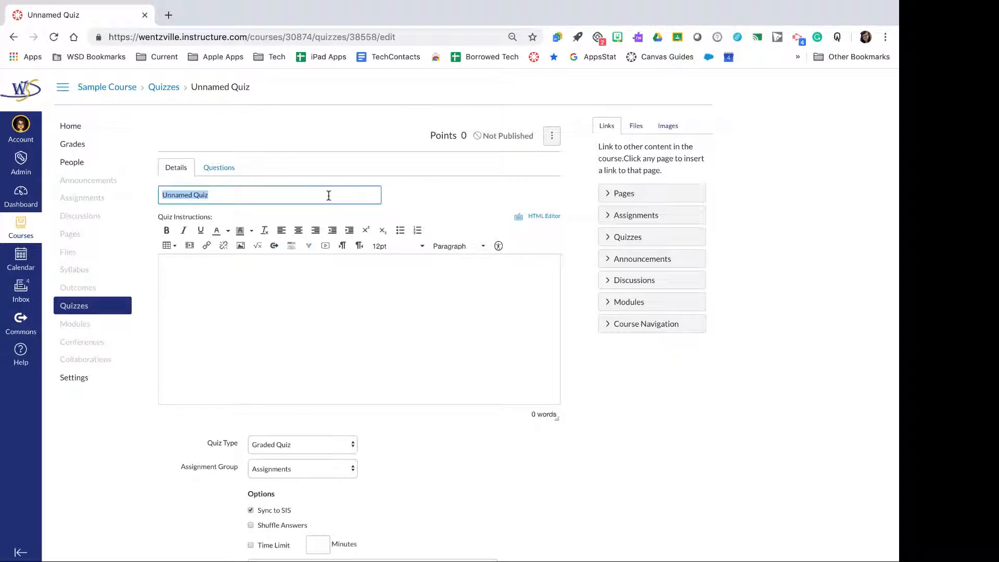
pyautogui.write('Class Over')
pyautogui.scroll(-1, 292, 176)
pyautogui.click(259, 257)
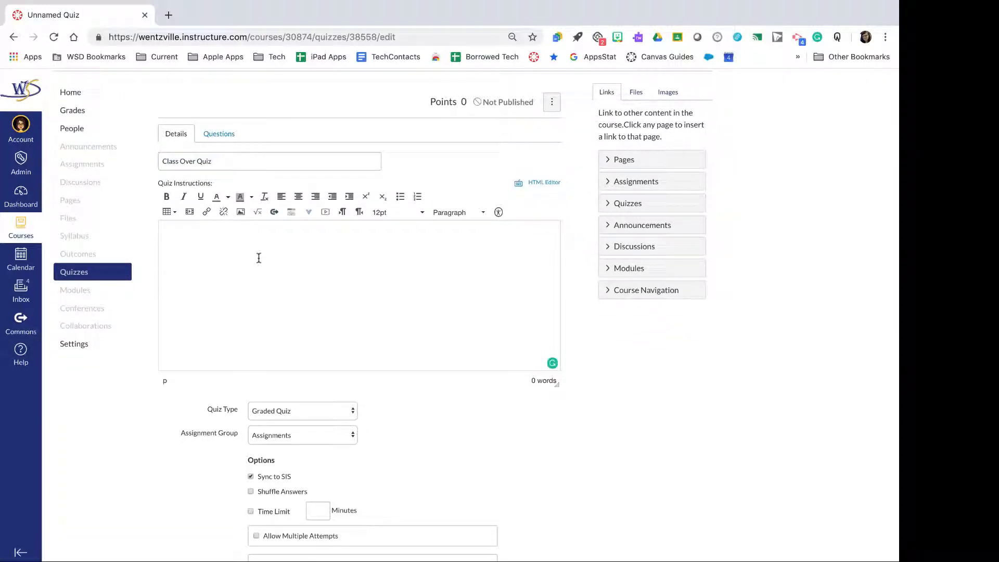
# Review the quiz's type, answer and attempt options, restrictions, and the Assign to section with its due and availability dates.
pyautogui.scroll(-6, 259, 257)
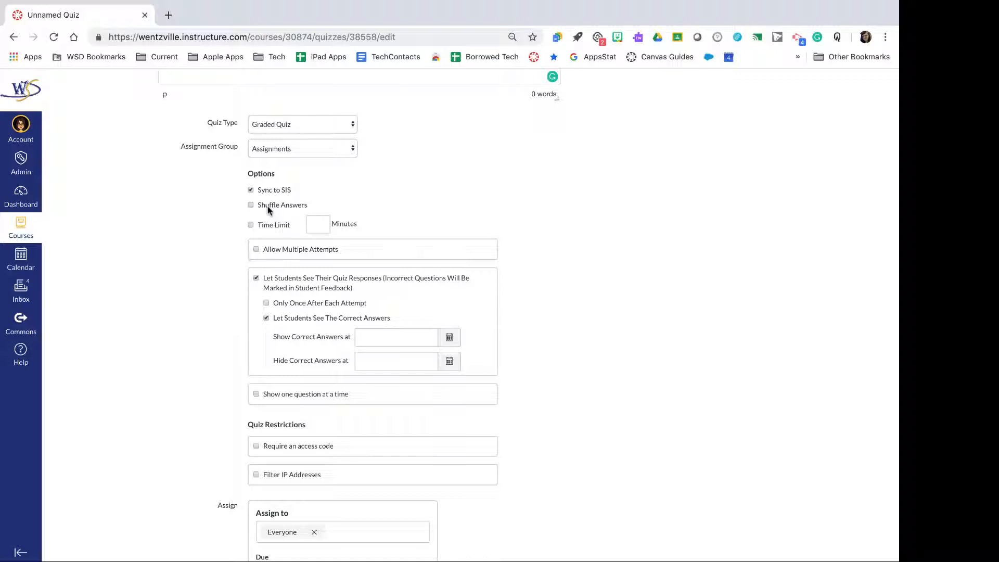
pyautogui.scroll(-2, 267, 206)
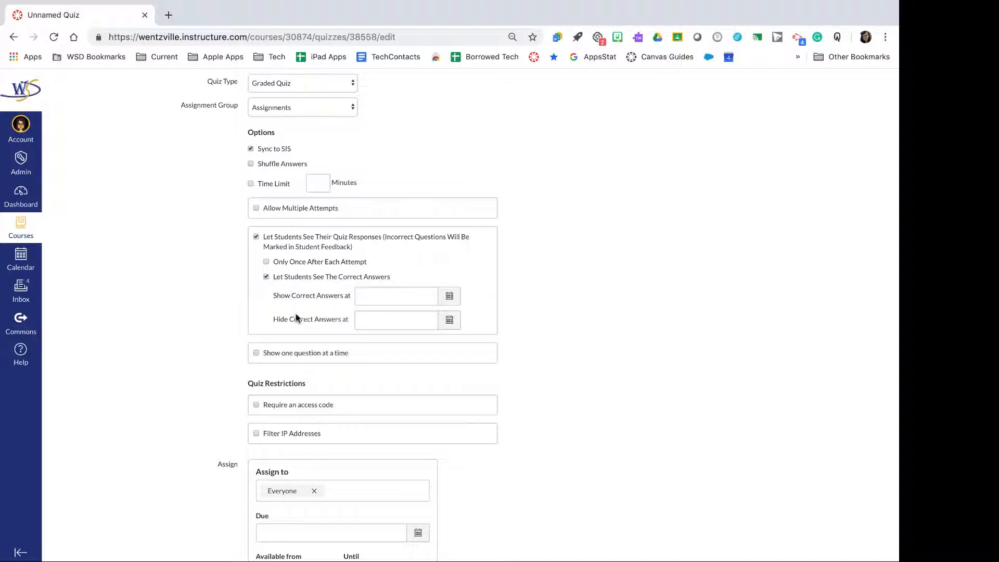
pyautogui.scroll(-5, 296, 318)
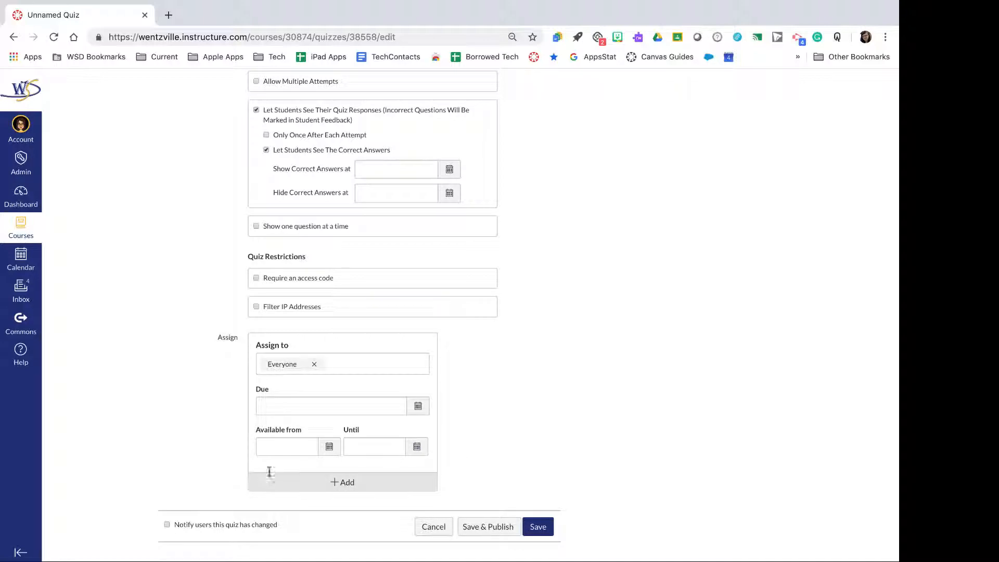
pyautogui.hotkey('ctrl', '+')
pyautogui.hotkey('ctrl', '+')
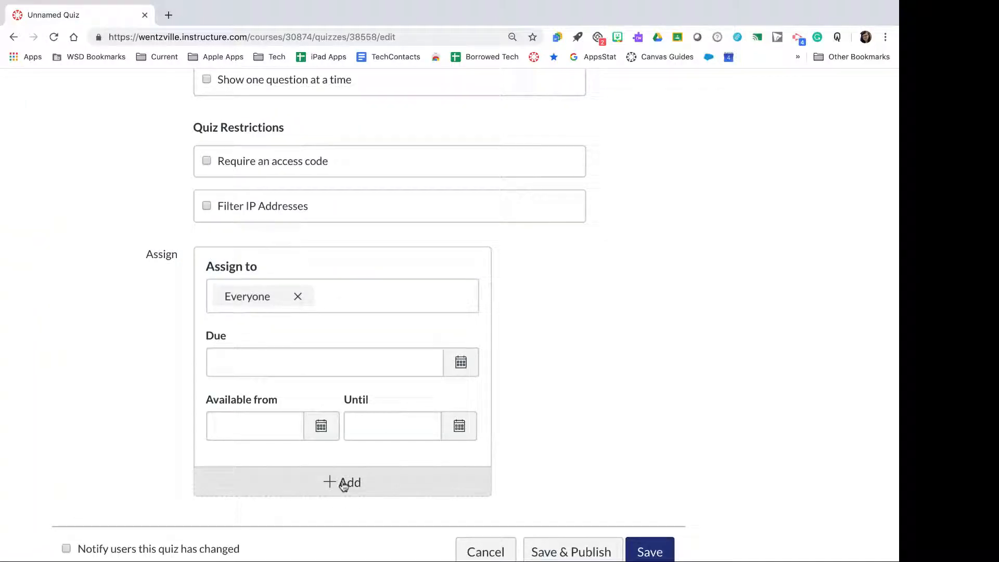
pyautogui.hotkey('ctrl', '-')
pyautogui.hotkey('ctrl', '-')
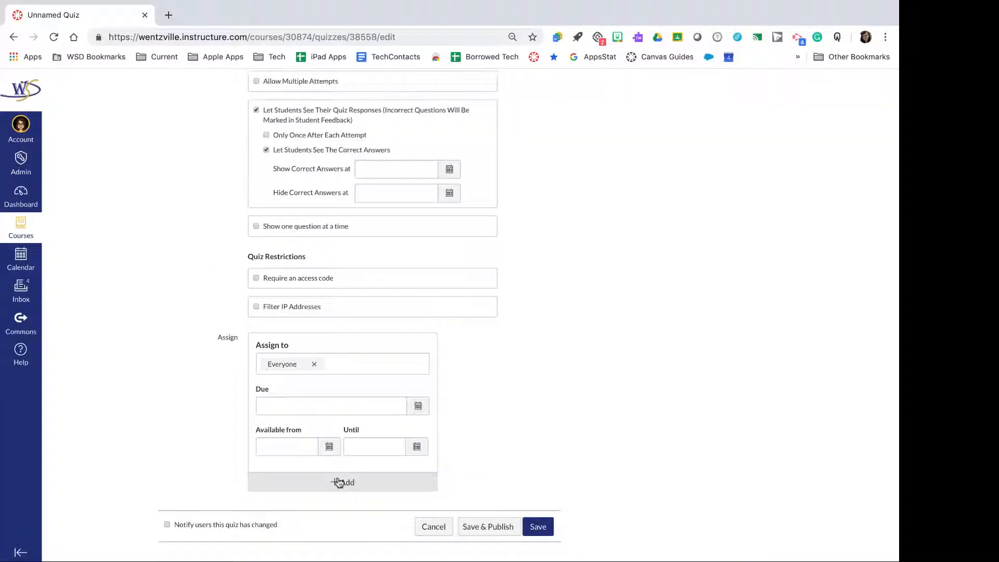
pyautogui.scroll(3, 304, 176)
pyautogui.scroll(6, 305, 175)
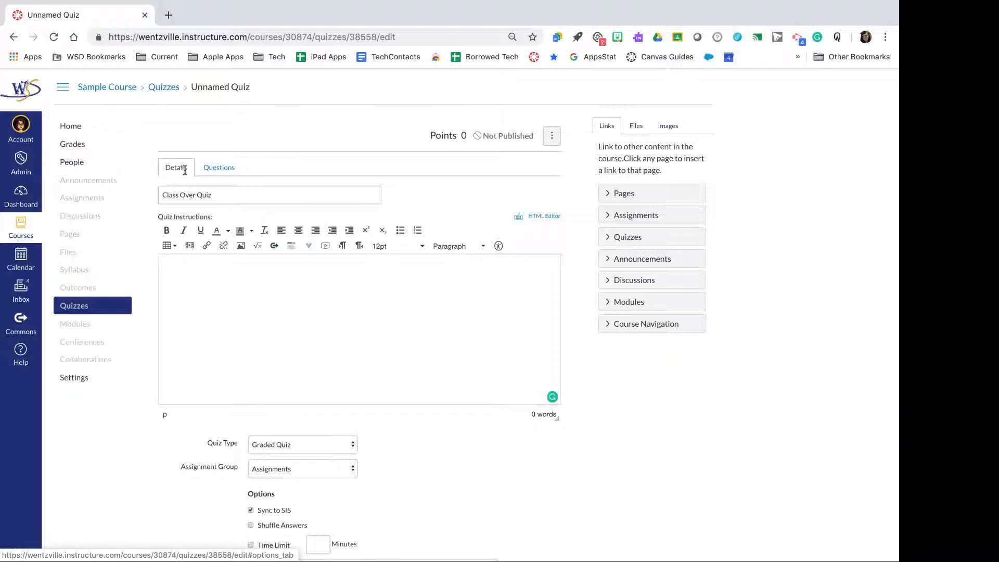
# Add a new Multiple Choice question to the quiz with the text "Are you excited about my class?".
pyautogui.click(216, 167)
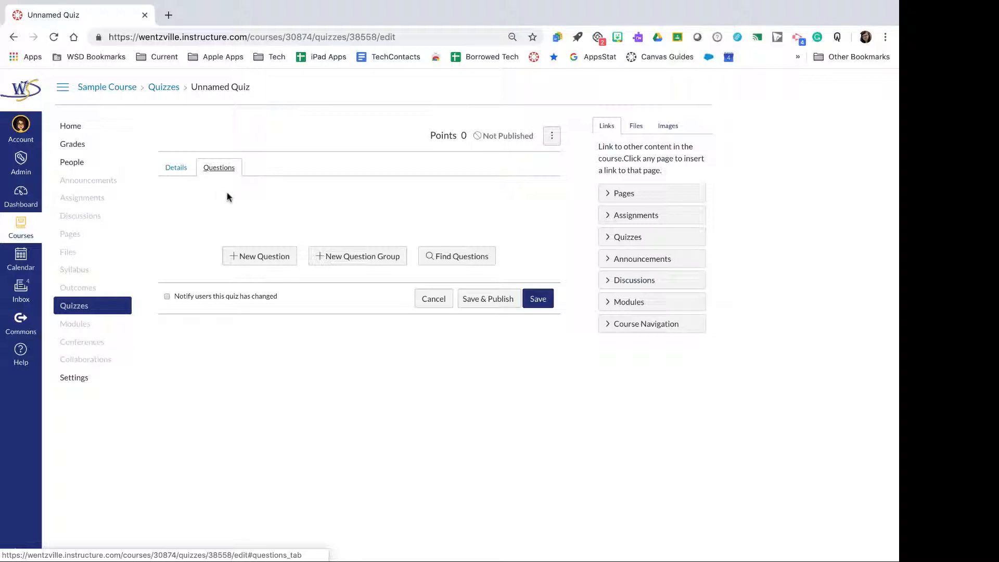
pyautogui.click(252, 256)
pyautogui.scroll(-1, 253, 257)
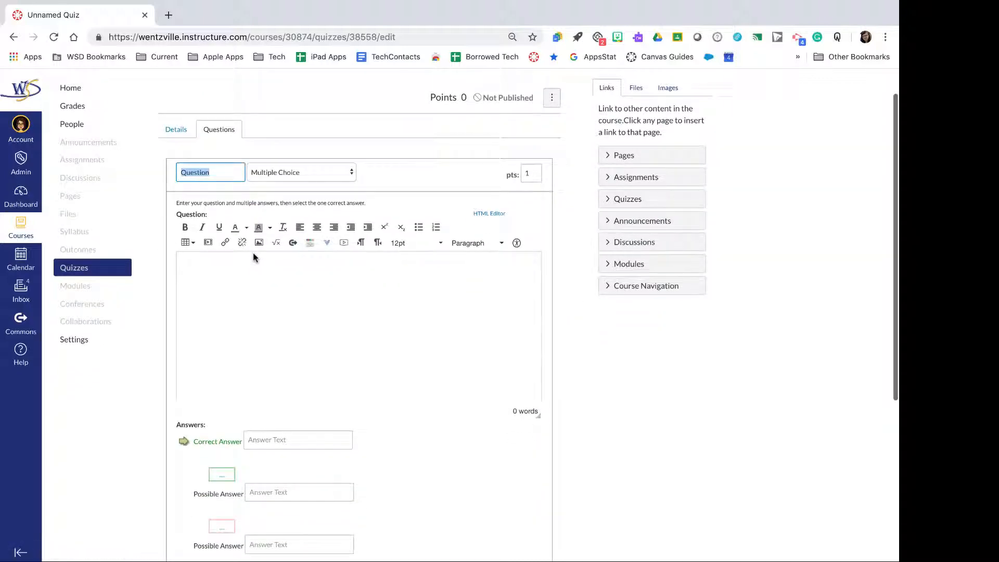
pyautogui.click(235, 297)
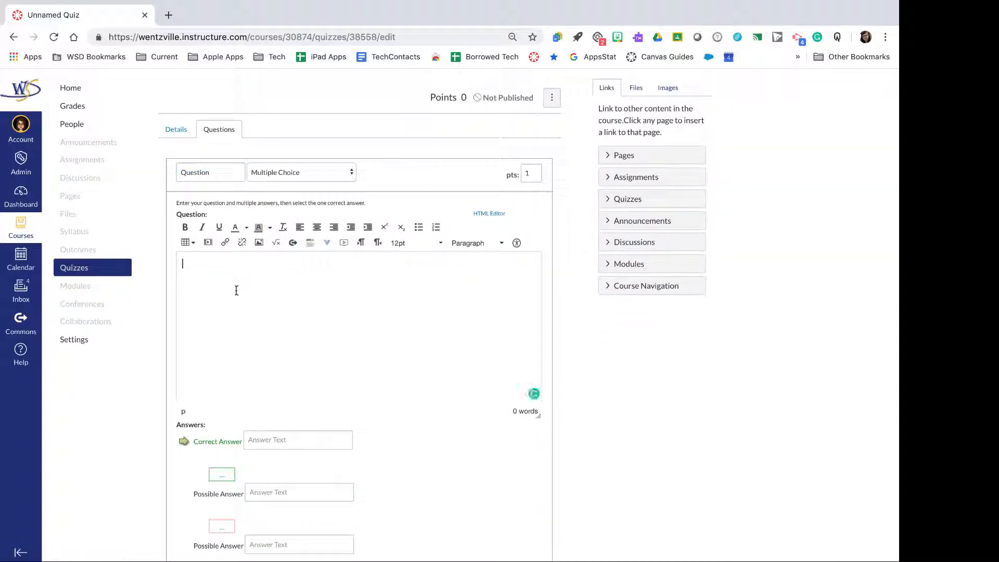
pyautogui.doubleClick(211, 175)
pyautogui.click(222, 298)
pyautogui.click(264, 177)
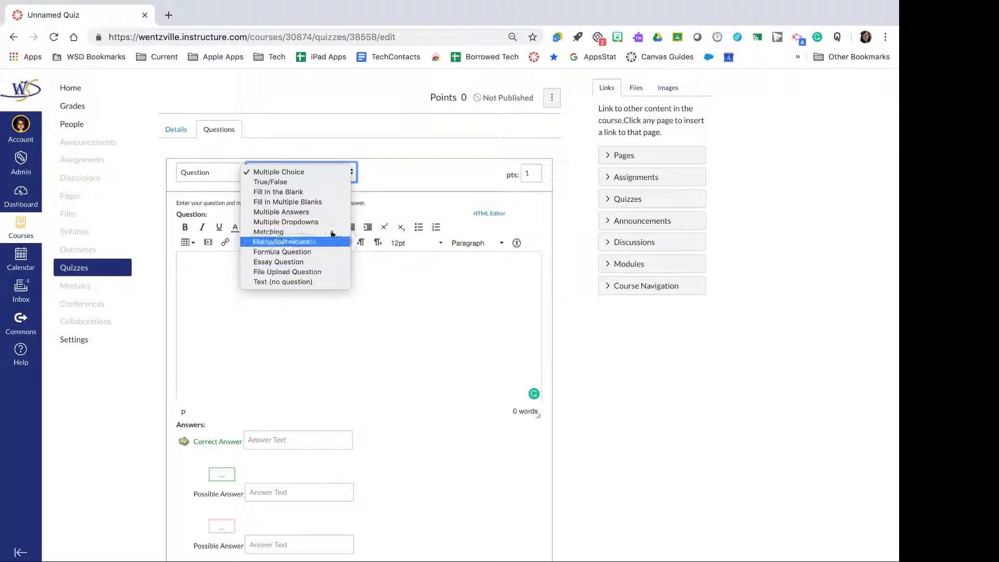
pyautogui.click(216, 289)
pyautogui.click(264, 291)
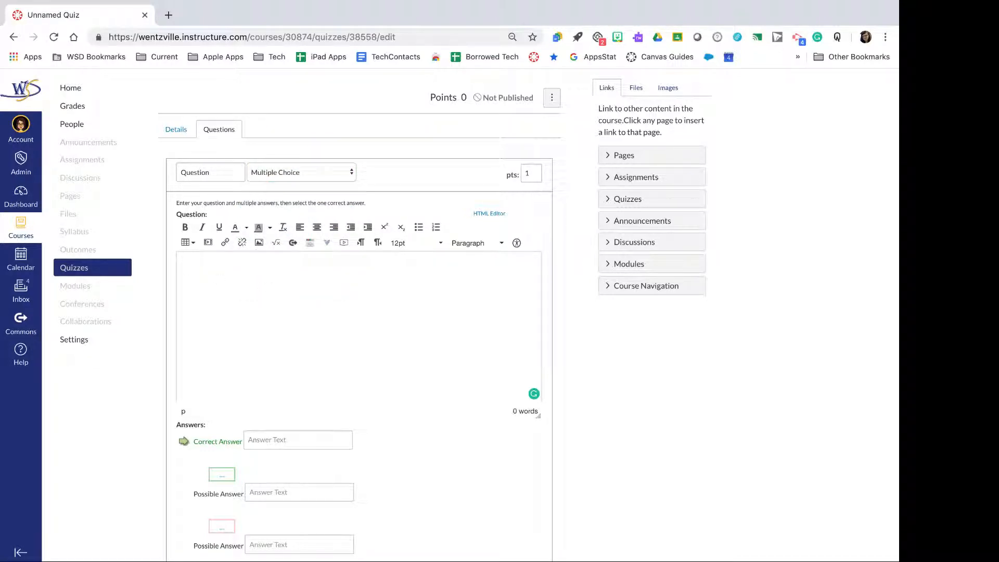
pyautogui.write('Are you excited about my class?')
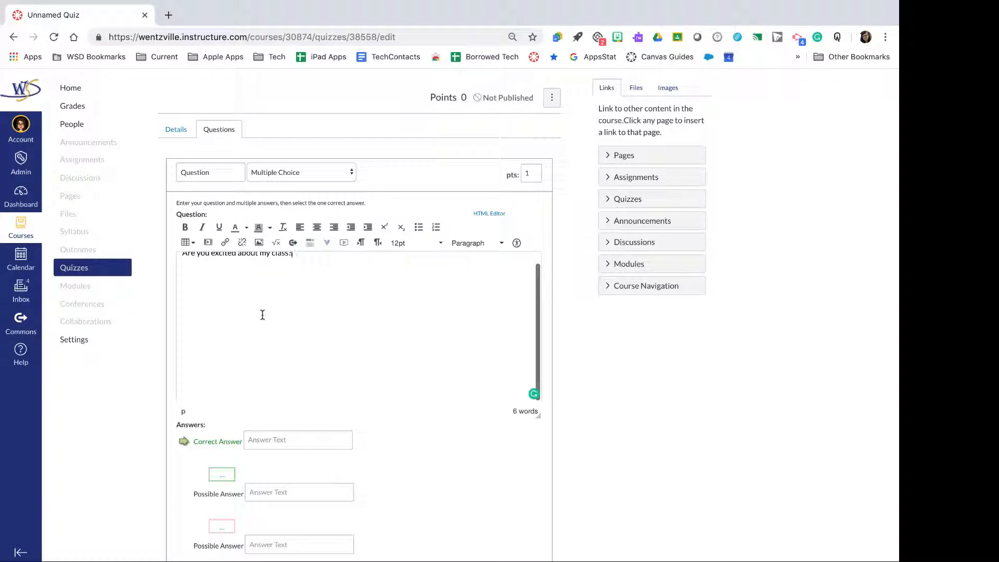
# Enter "Yes!" as the correct answer and "No", "Maybe" and "I don't know." as the other possible answers.
pyautogui.scroll(-5, 265, 299)
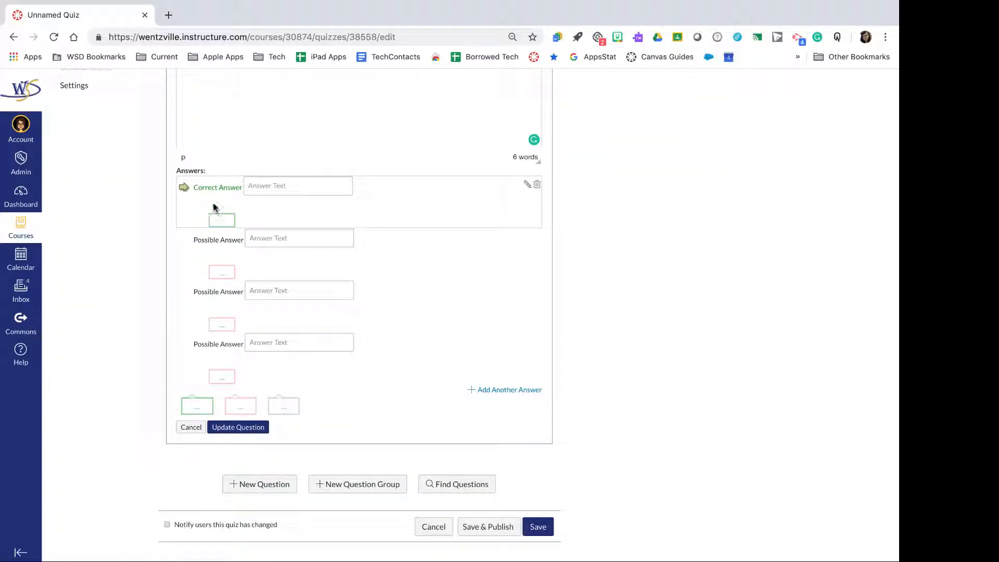
pyautogui.click(281, 185)
pyautogui.write('Yes!')
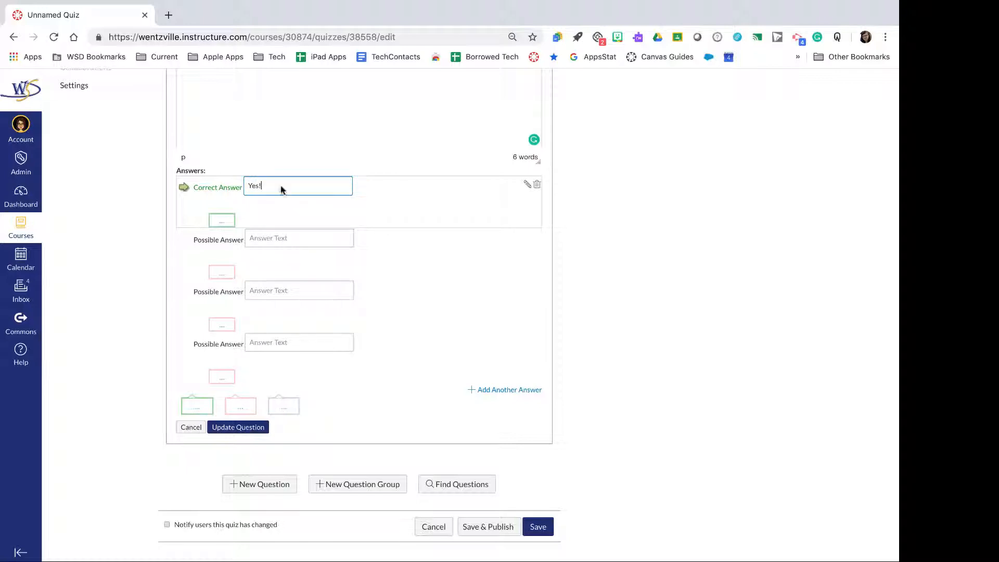
pyautogui.click(288, 241)
pyautogui.write('No')
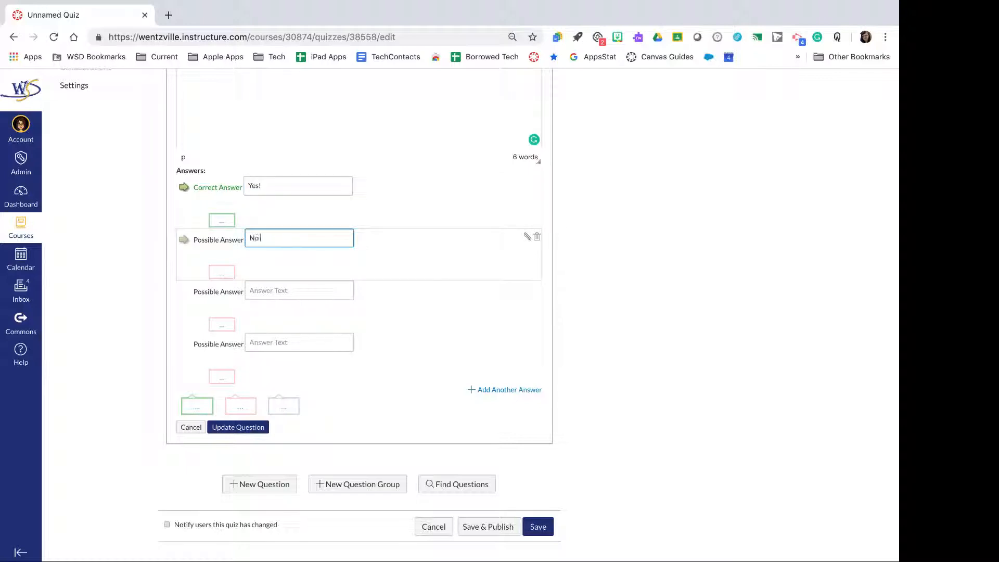
pyautogui.click(297, 296)
pyautogui.write('Maybe')
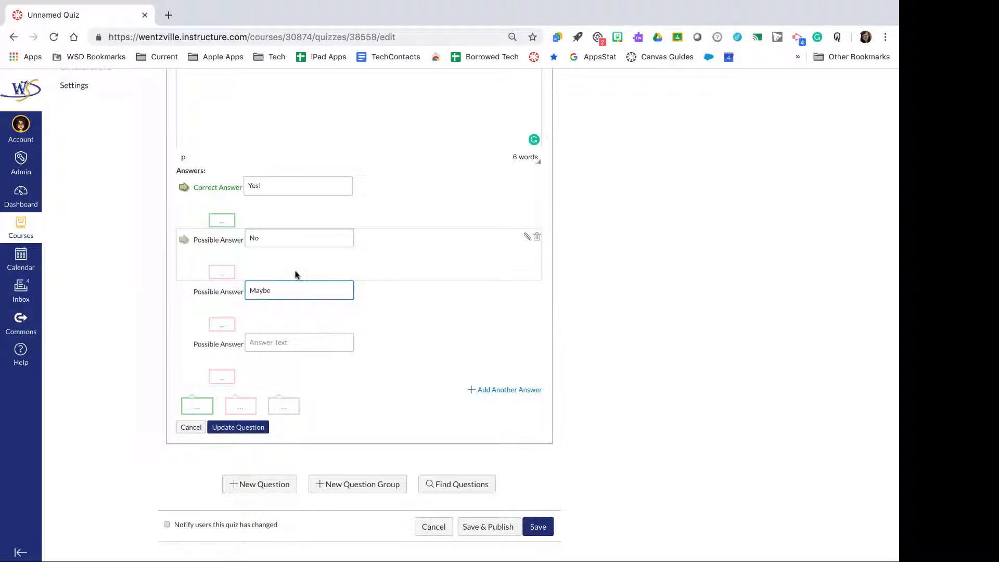
pyautogui.click(290, 341)
pyautogui.write("I don't know.")
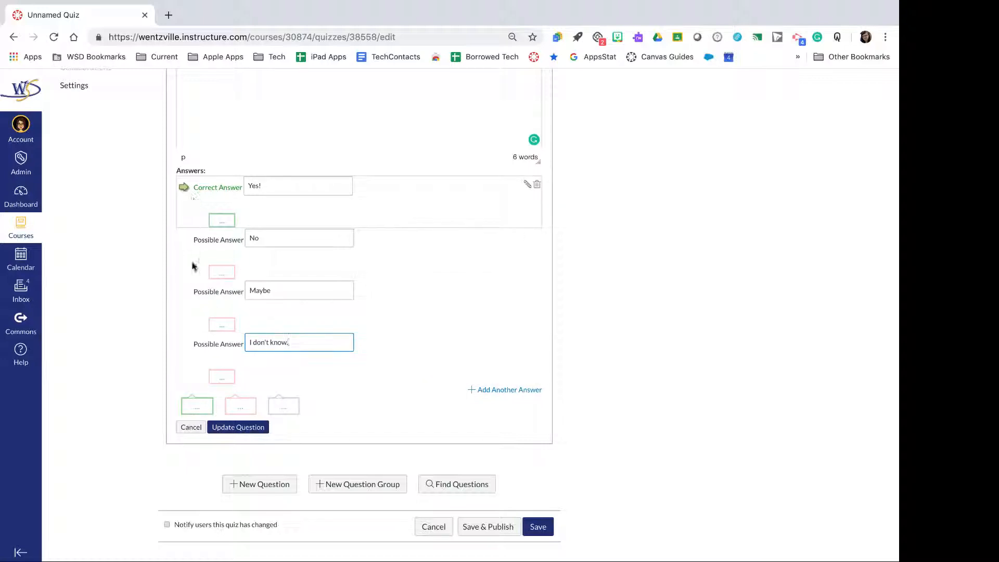
# Try marking Maybe and No as the correct answer, and set Yes! back as correct.
pyautogui.click(185, 293)
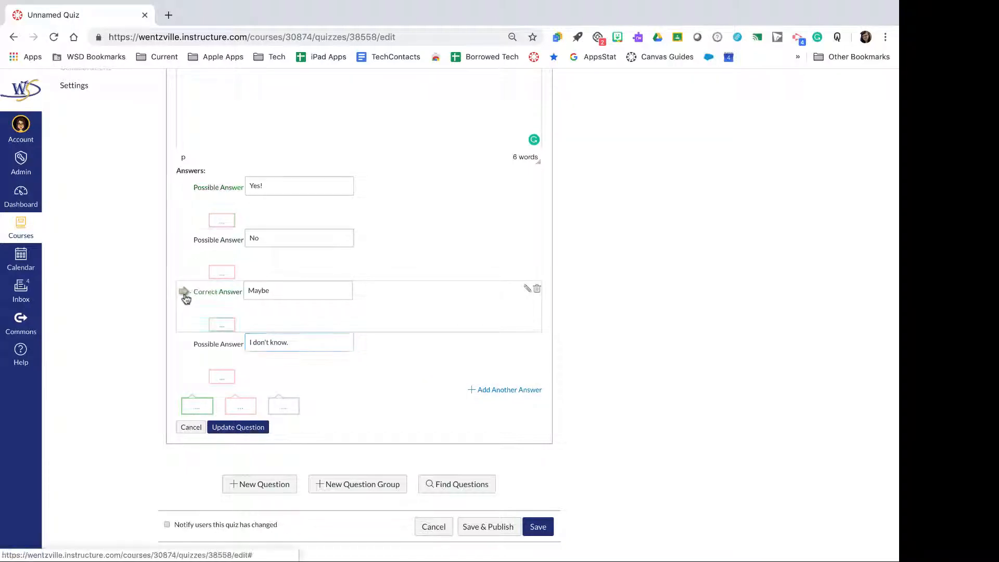
pyautogui.click(185, 188)
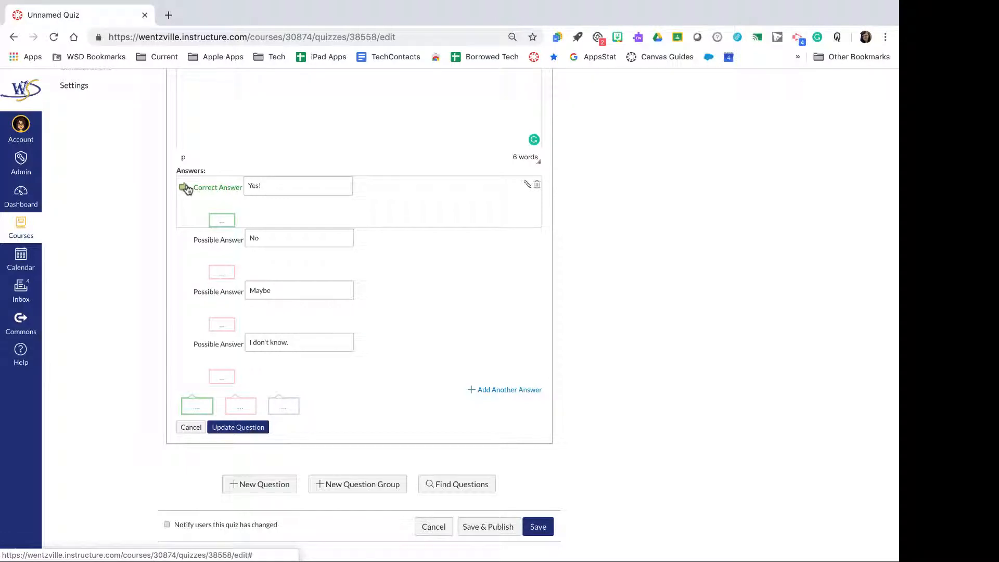
pyautogui.scroll(5, 186, 189)
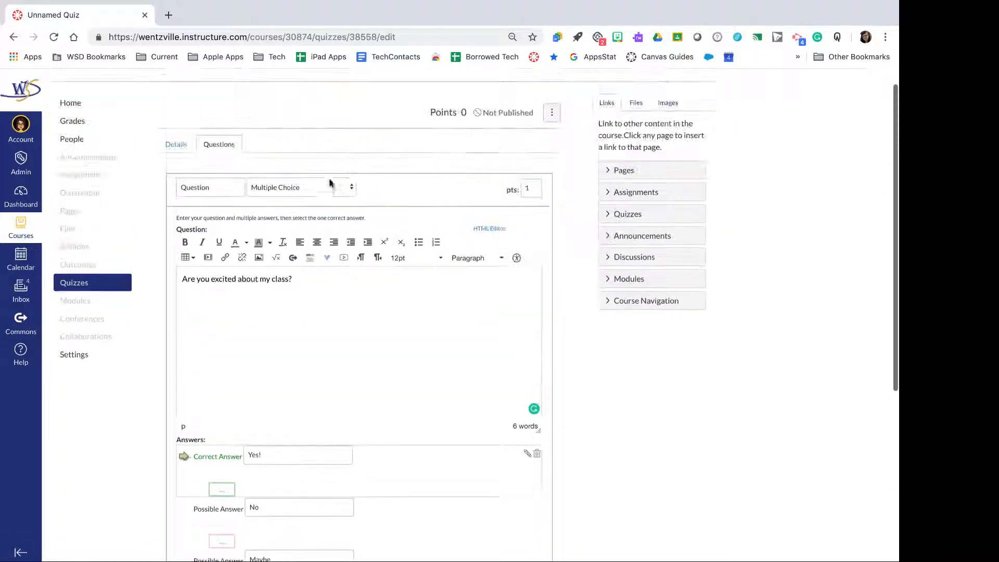
pyautogui.click(329, 182)
pyautogui.click(345, 151)
pyautogui.scroll(-5, 343, 152)
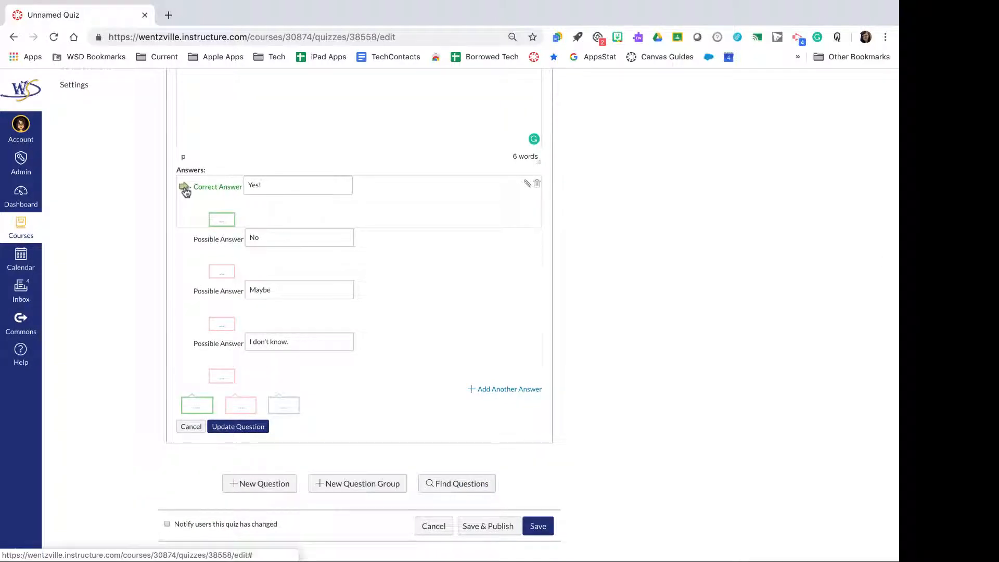
pyautogui.click(185, 189)
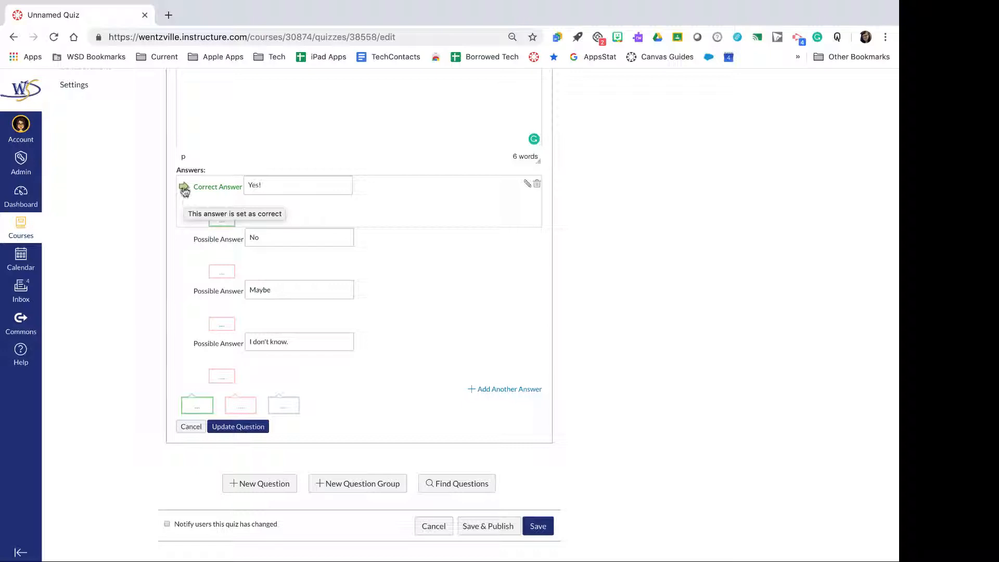
pyautogui.click(185, 242)
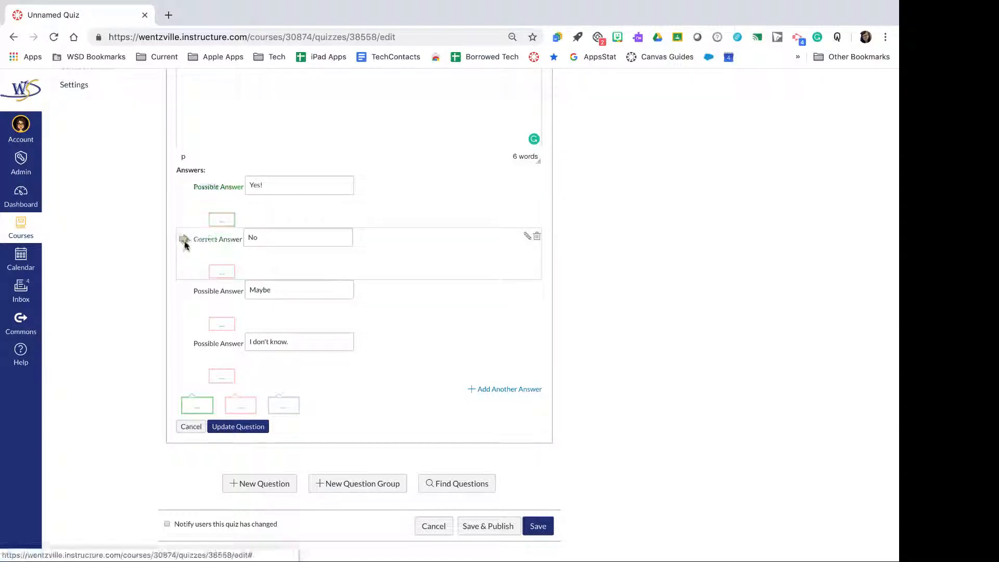
pyautogui.click(185, 292)
pyautogui.click(185, 190)
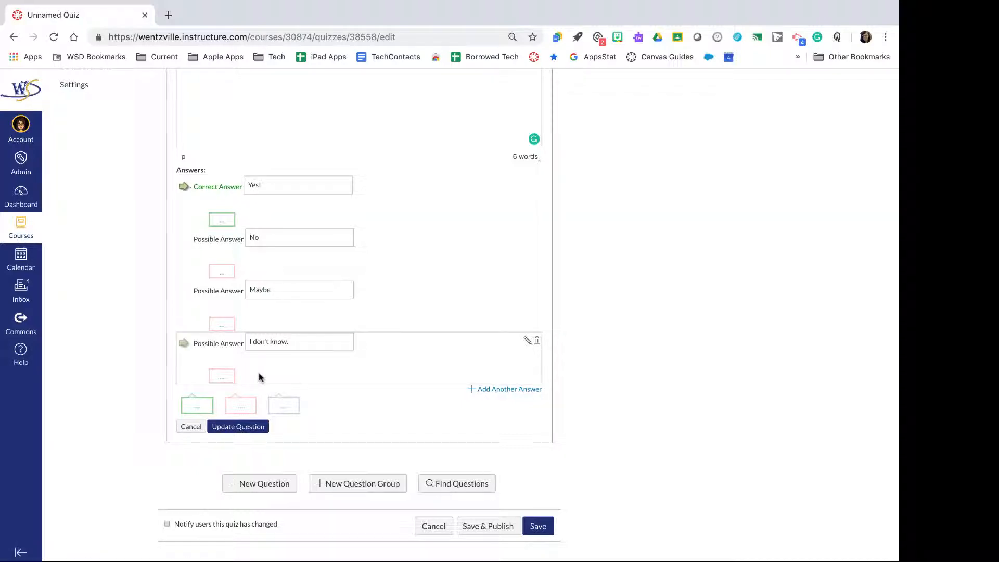
# Save the excited-about-class question, and save and publish the Class Over Quiz.
pyautogui.click(245, 430)
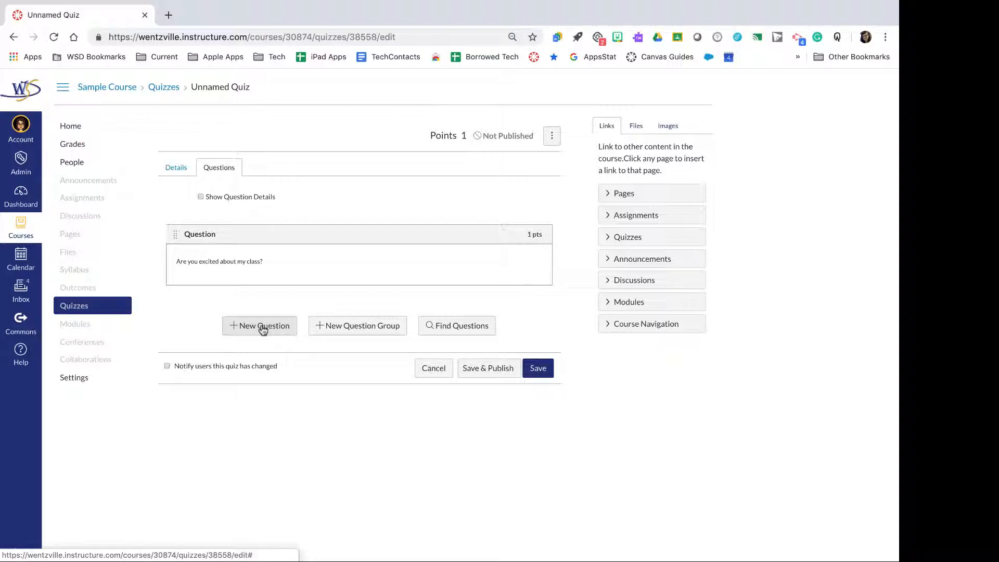
pyautogui.click(500, 370)
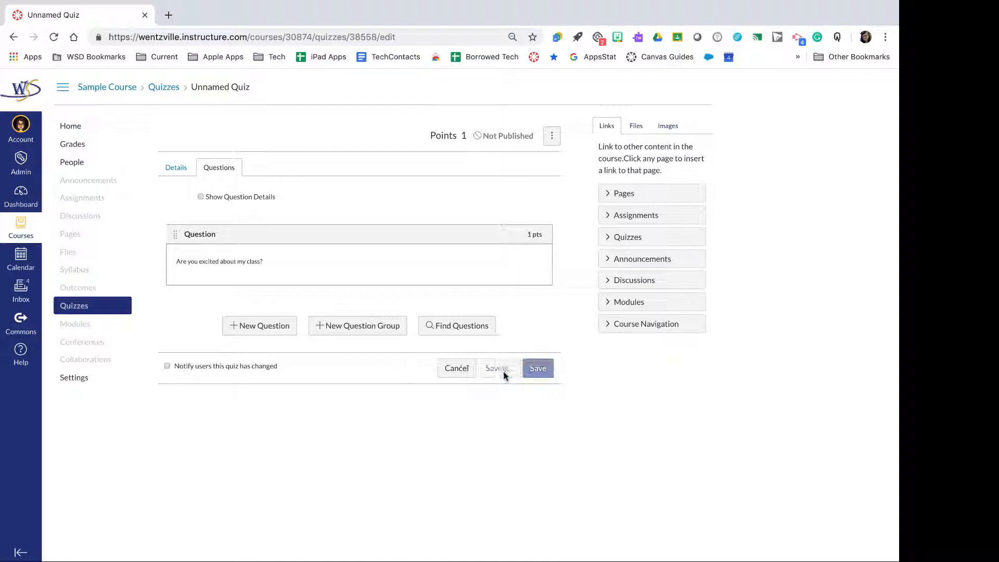
pyautogui.click(83, 312)
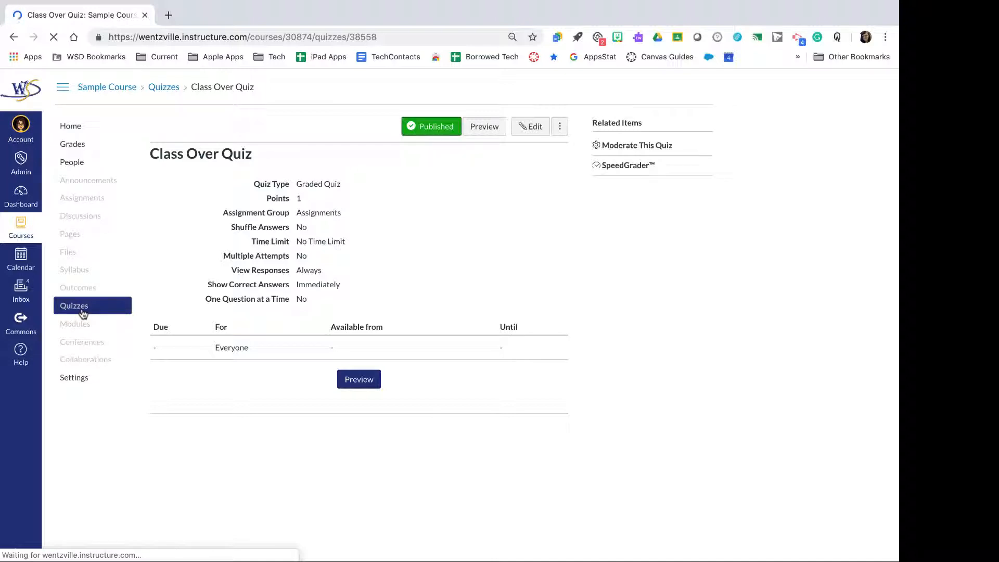
# Add the existing Class Over Quiz to the Unit 1 module from the course home page.
pyautogui.click(78, 128)
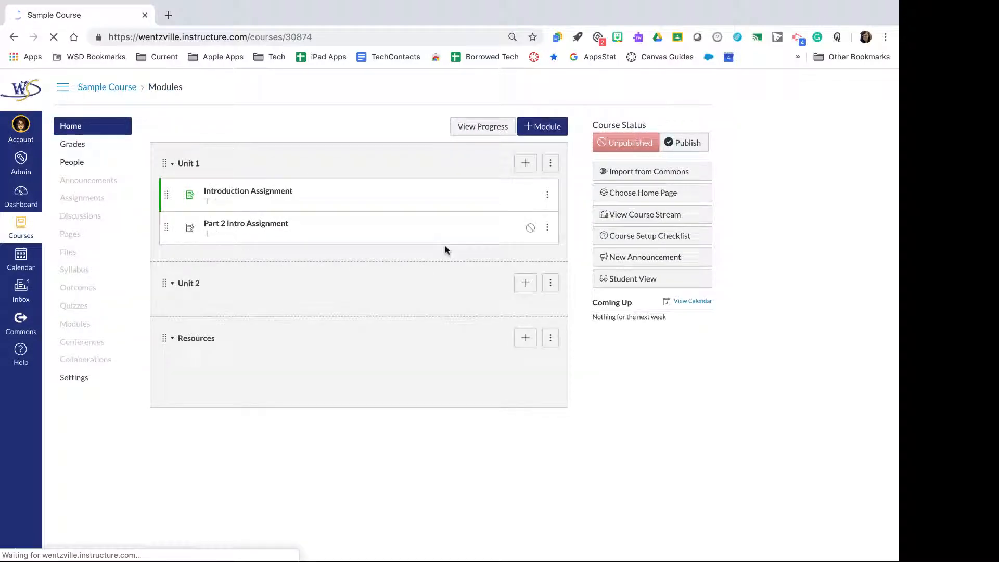
pyautogui.click(535, 170)
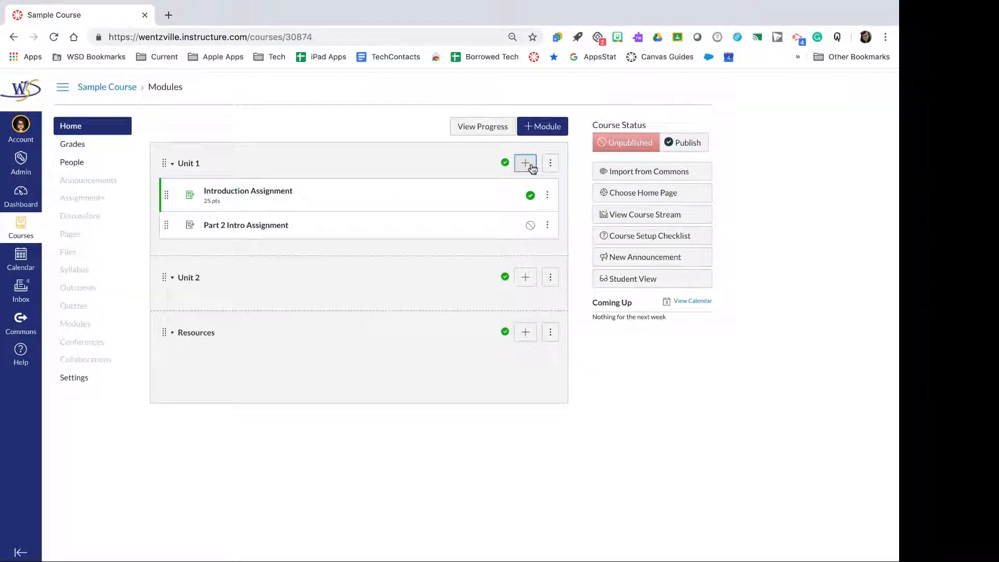
pyautogui.click(394, 234)
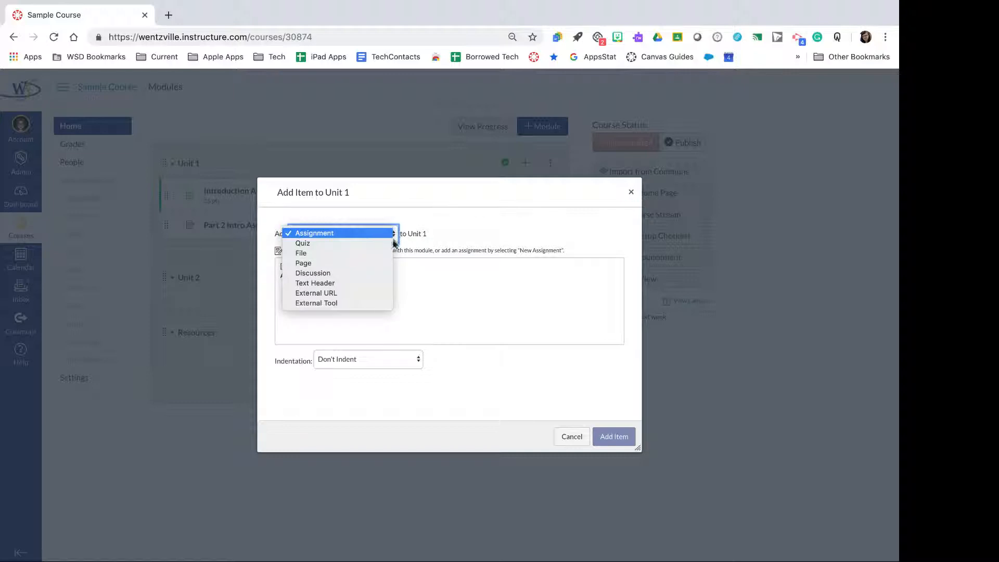
pyautogui.click(390, 243)
pyautogui.click(337, 277)
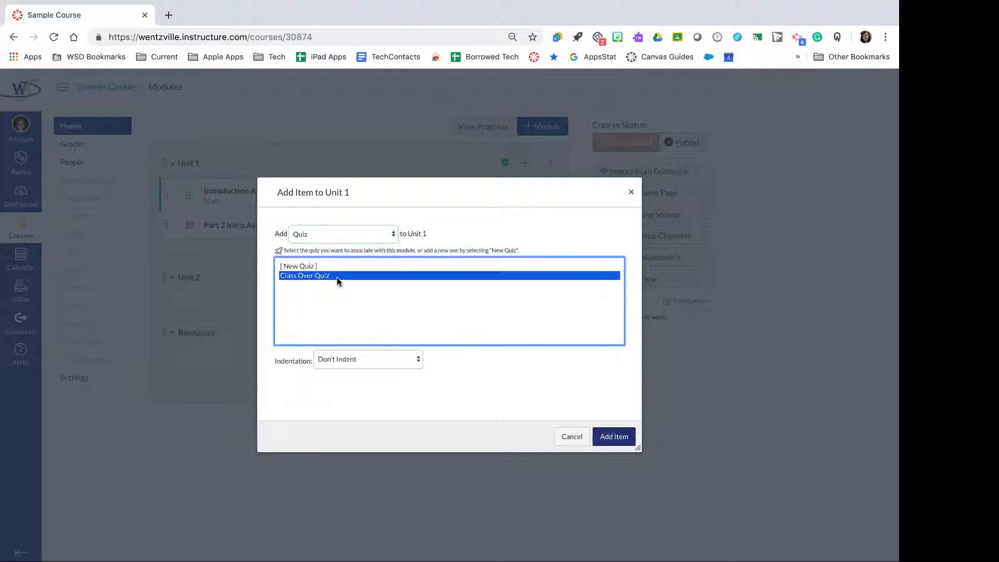
pyautogui.click(614, 438)
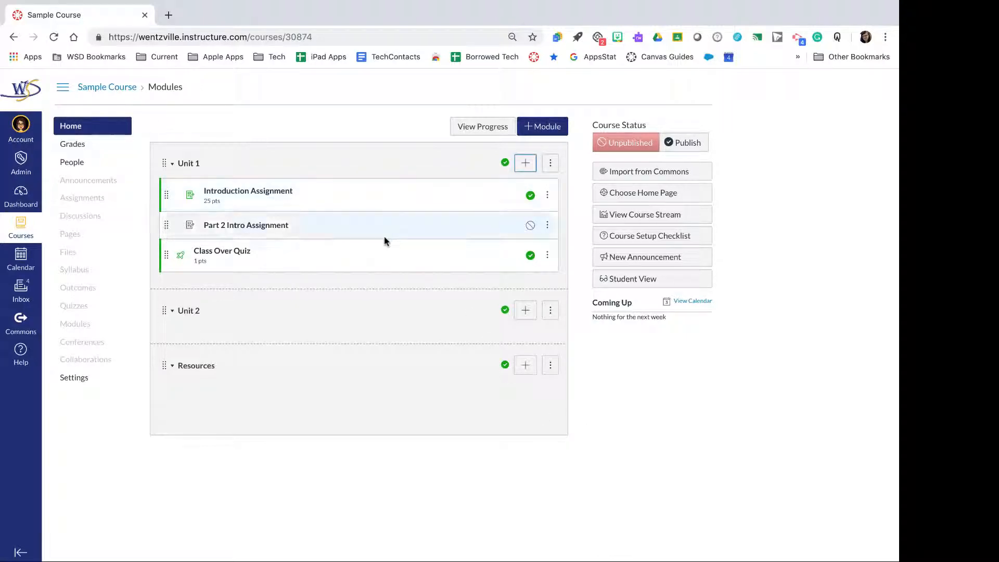
# Create a new quiz named "Intro Quiz 2" directly in the Unit 1 module, and open its details.
pyautogui.click(528, 164)
pyautogui.click(368, 265)
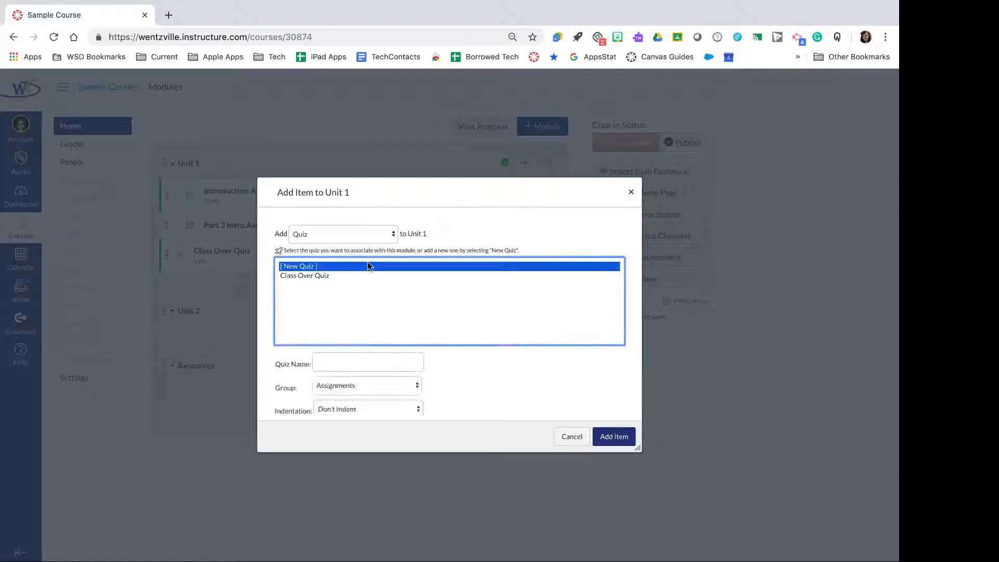
pyautogui.click(357, 359)
pyautogui.write('Intro Quiz 2')
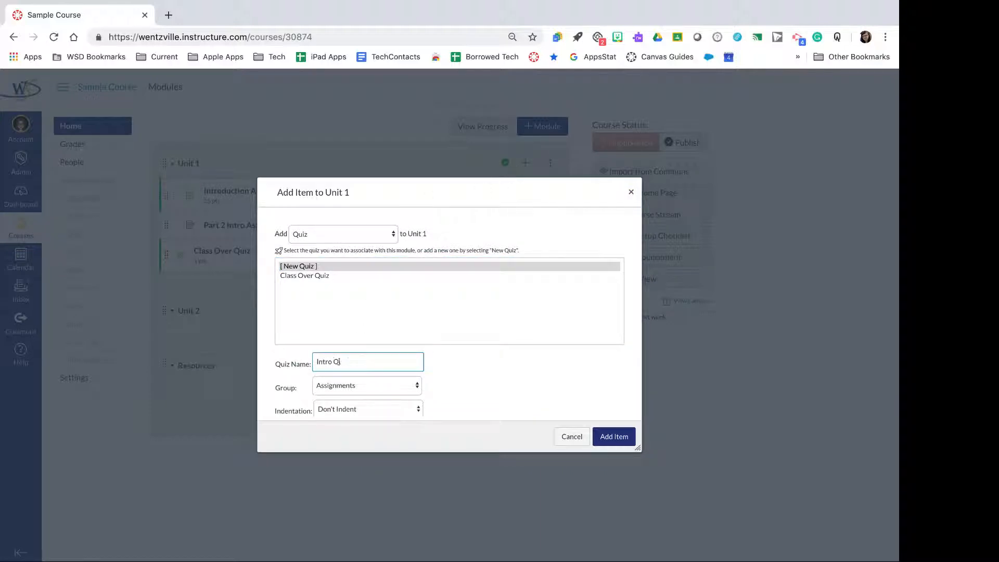
pyautogui.click(614, 437)
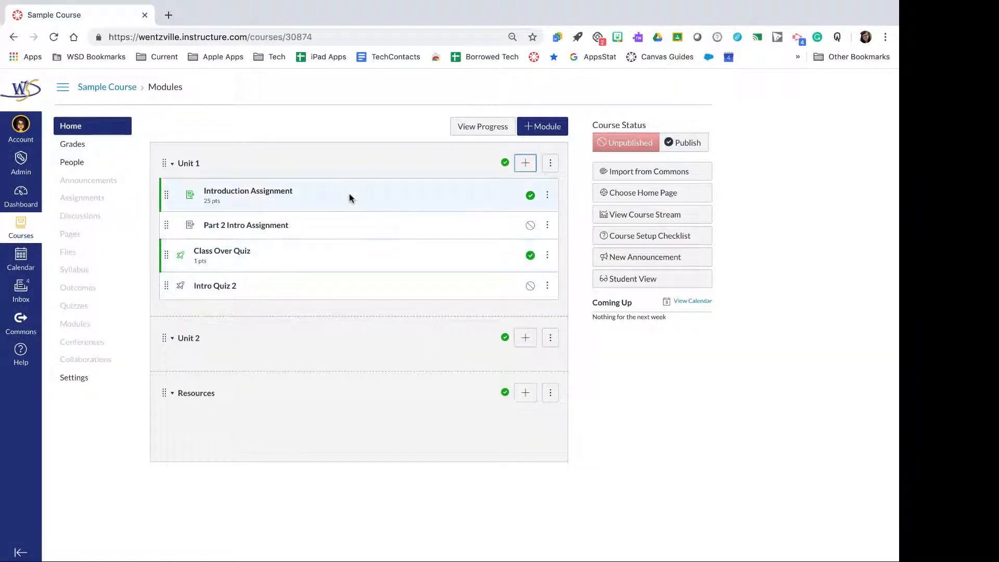
pyautogui.click(222, 289)
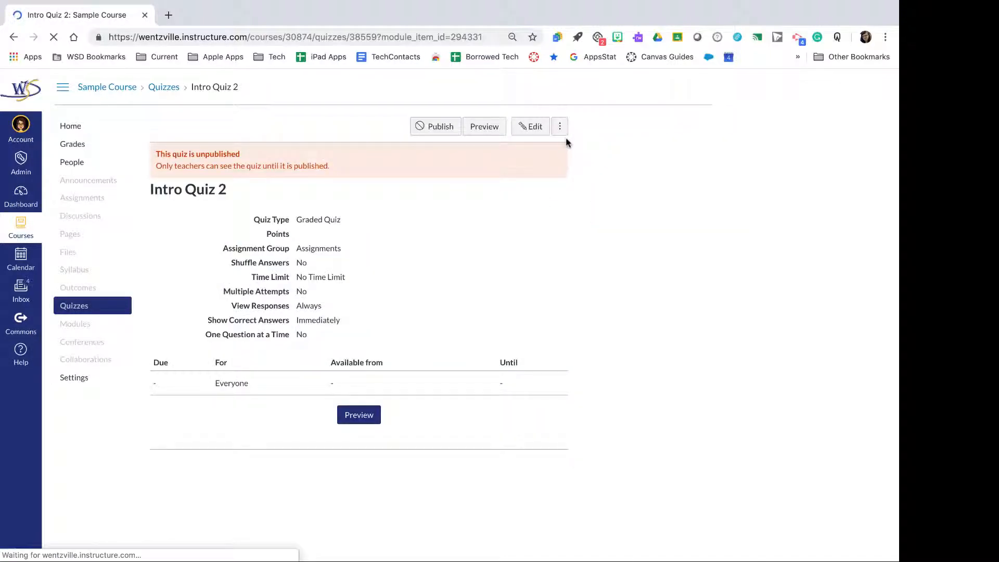
# Start a new course page titled "Syllabus".
pyautogui.click(104, 240)
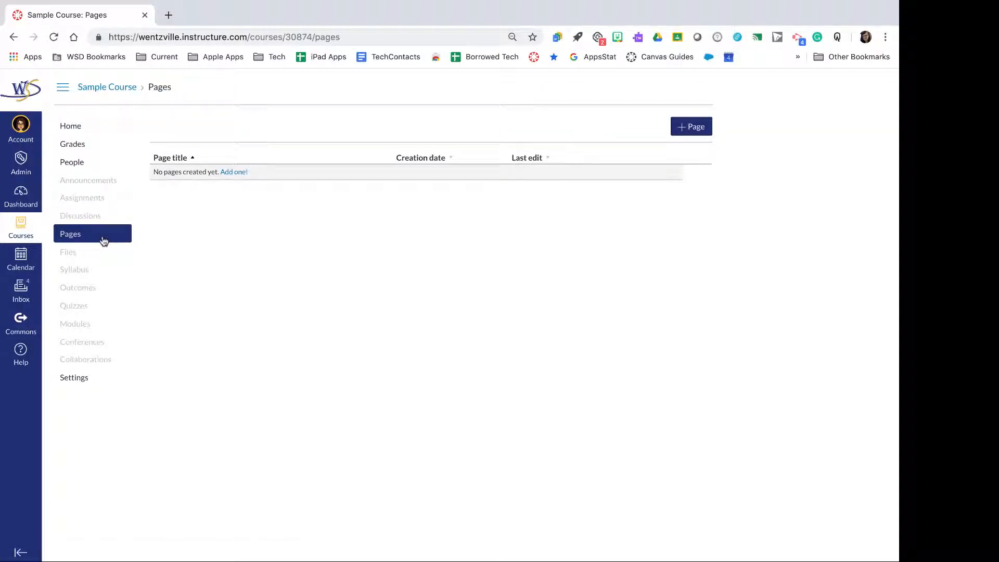
pyautogui.click(690, 129)
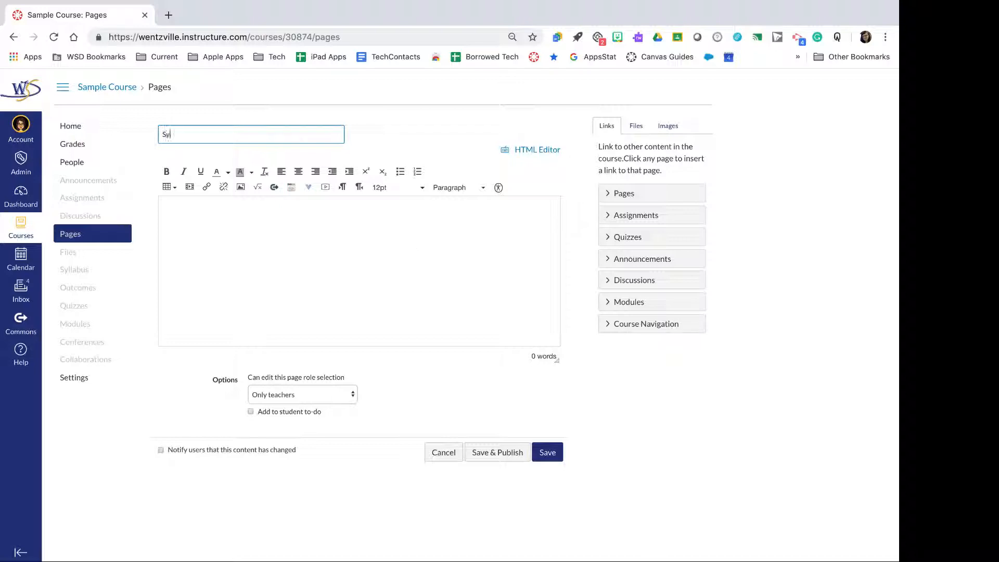
pyautogui.write('Syllabus')
pyautogui.press('XF86AudioRaiseVolume')
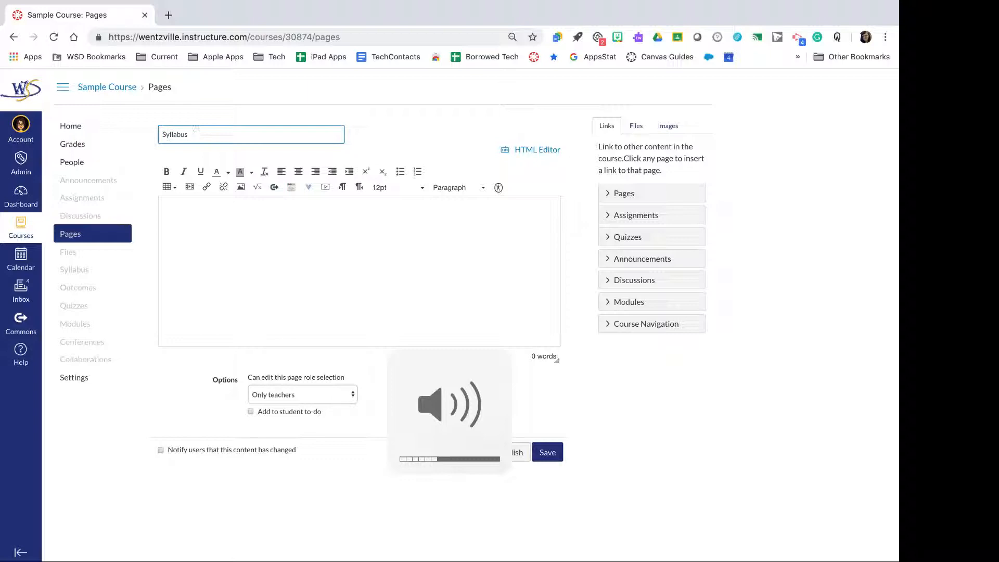
pyautogui.click(411, 252)
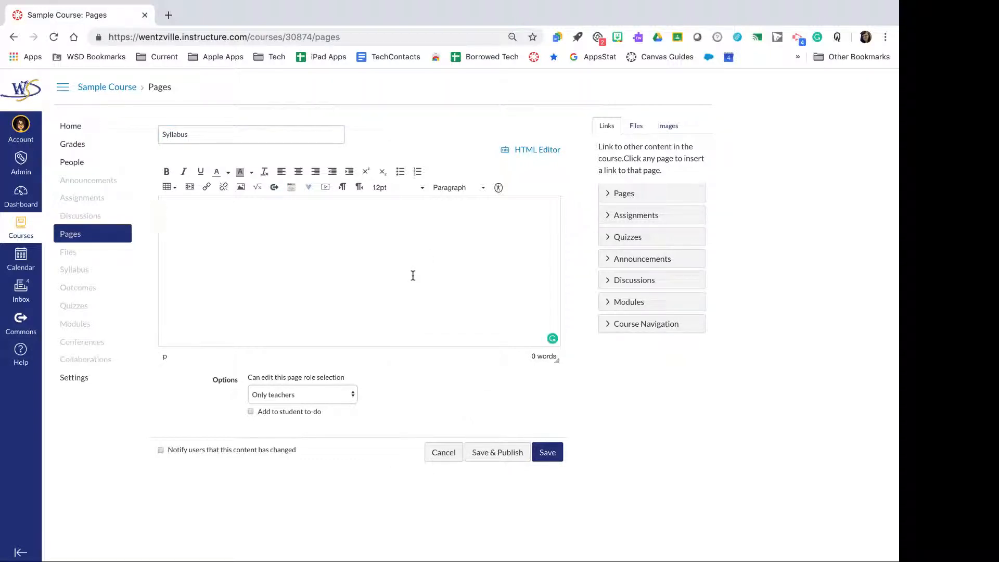
# Examine the page editor's external tools and its media insert and recording options, and return to the course home page without saving.
pyautogui.click(308, 190)
pyautogui.scroll(-1, 355, 250)
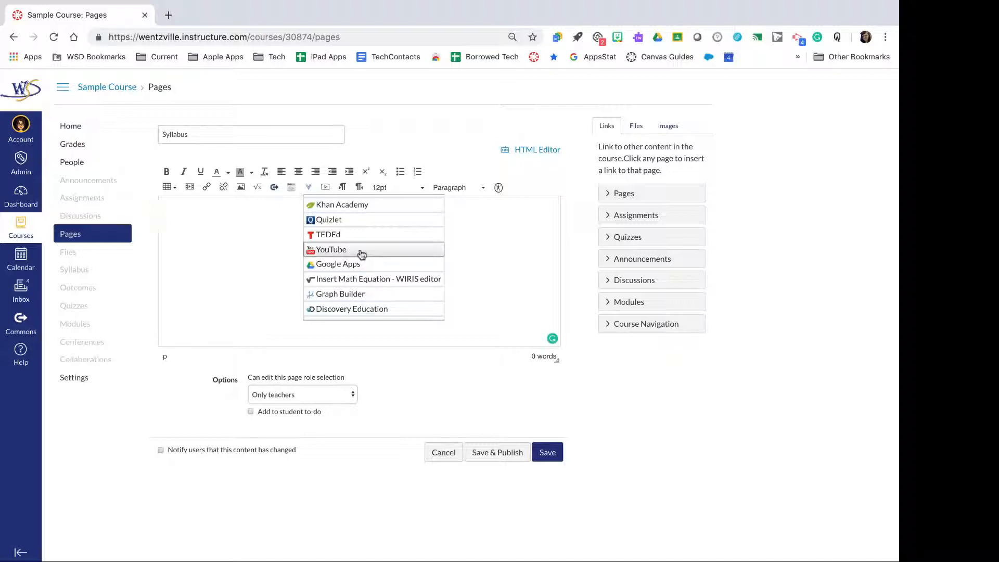
pyautogui.click(243, 217)
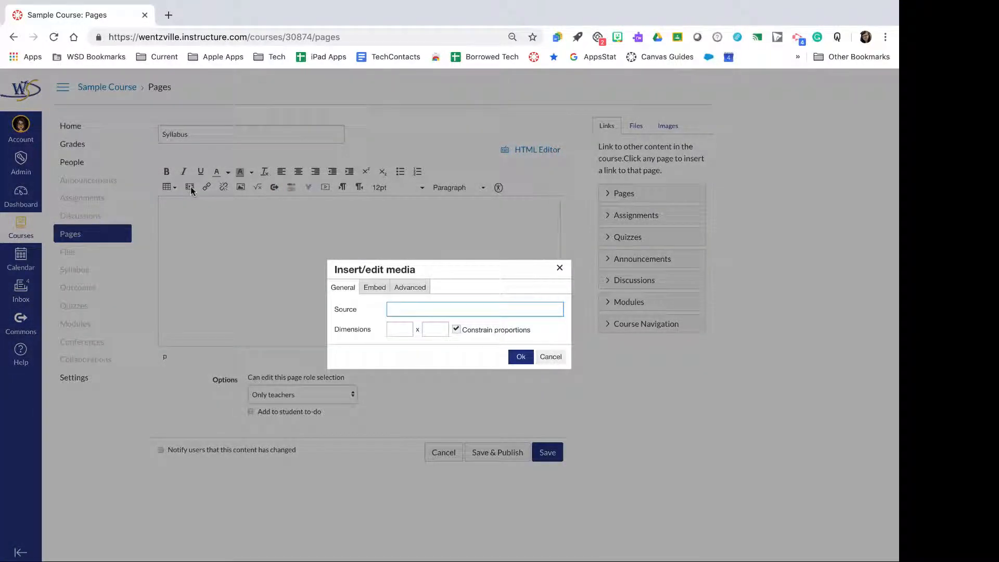
pyautogui.click(401, 289)
pyautogui.click(374, 288)
pyautogui.click(560, 269)
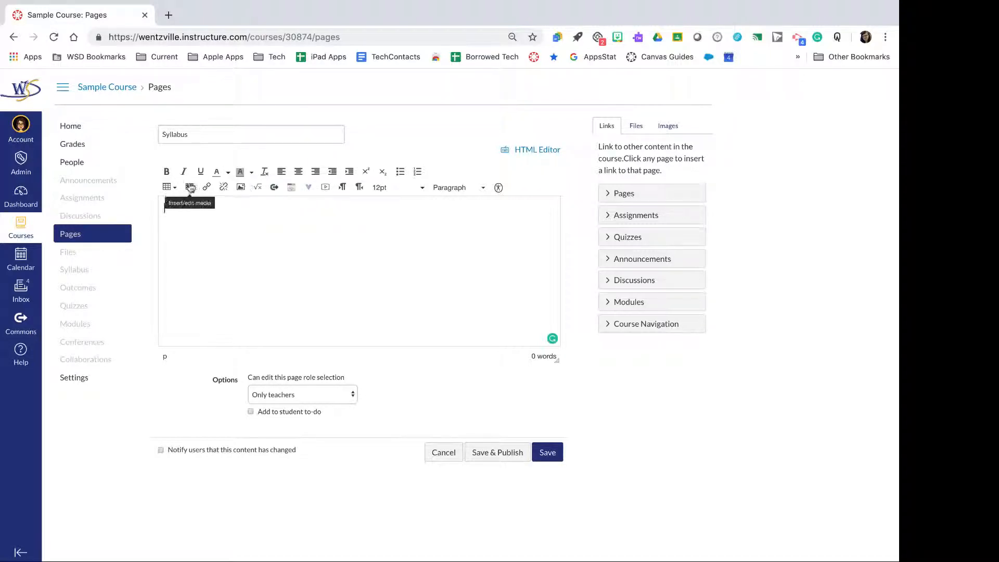
pyautogui.click(328, 188)
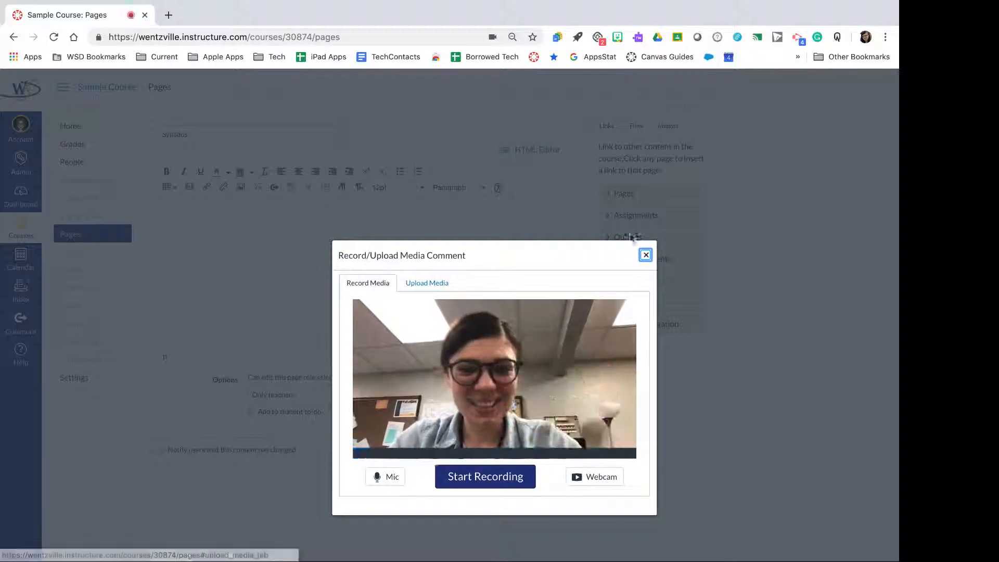
pyautogui.click(645, 254)
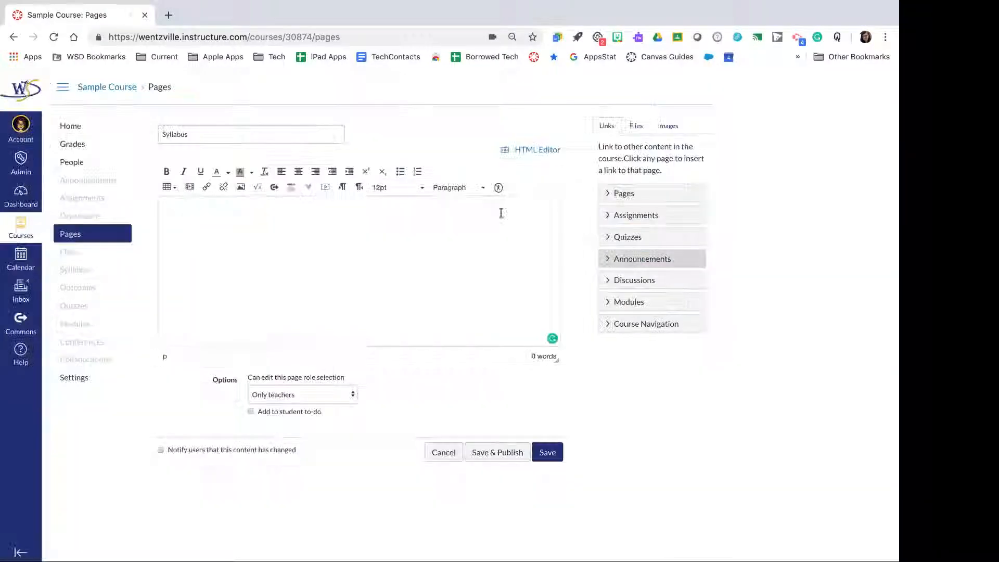
pyautogui.click(323, 291)
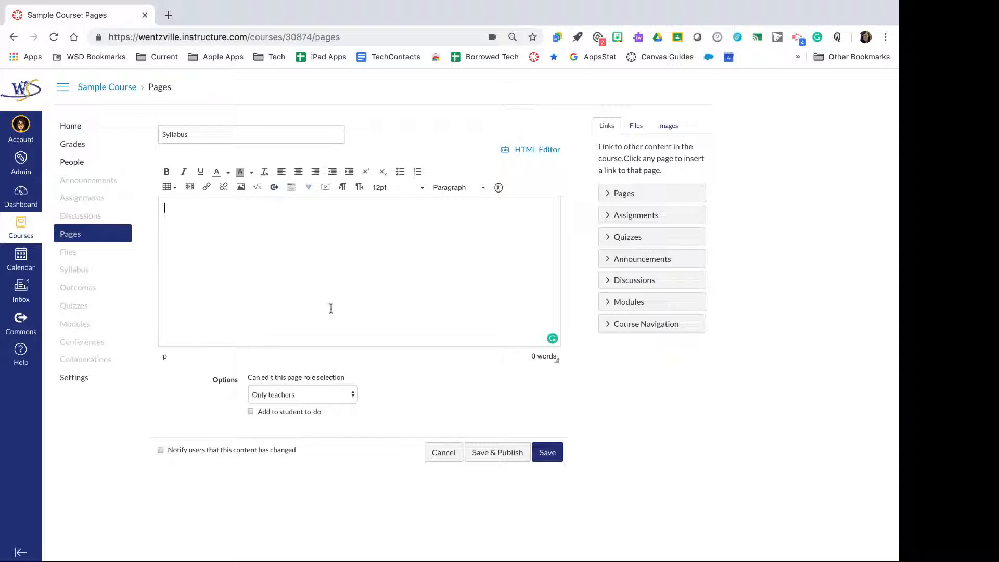
pyautogui.click(94, 133)
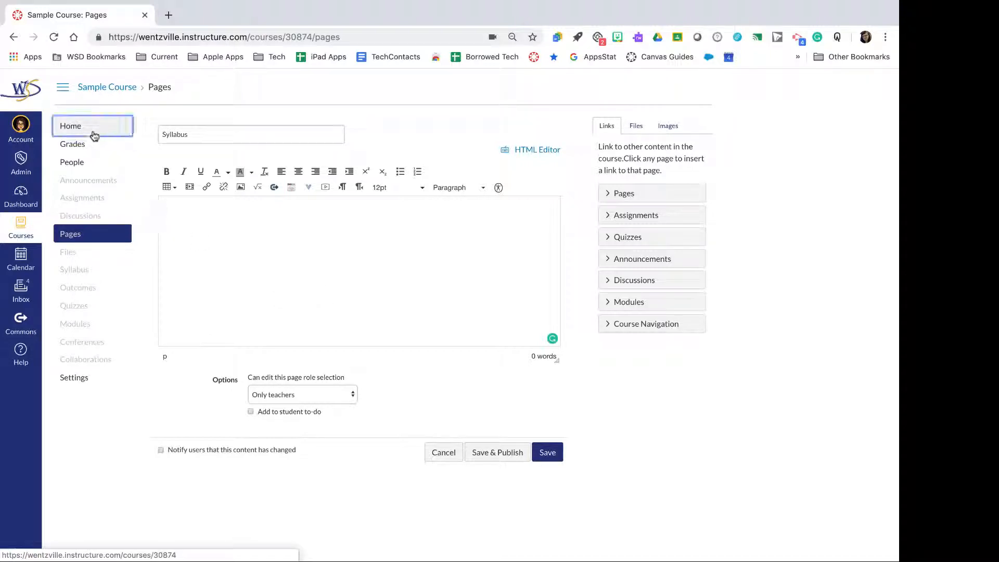
pyautogui.click(532, 193)
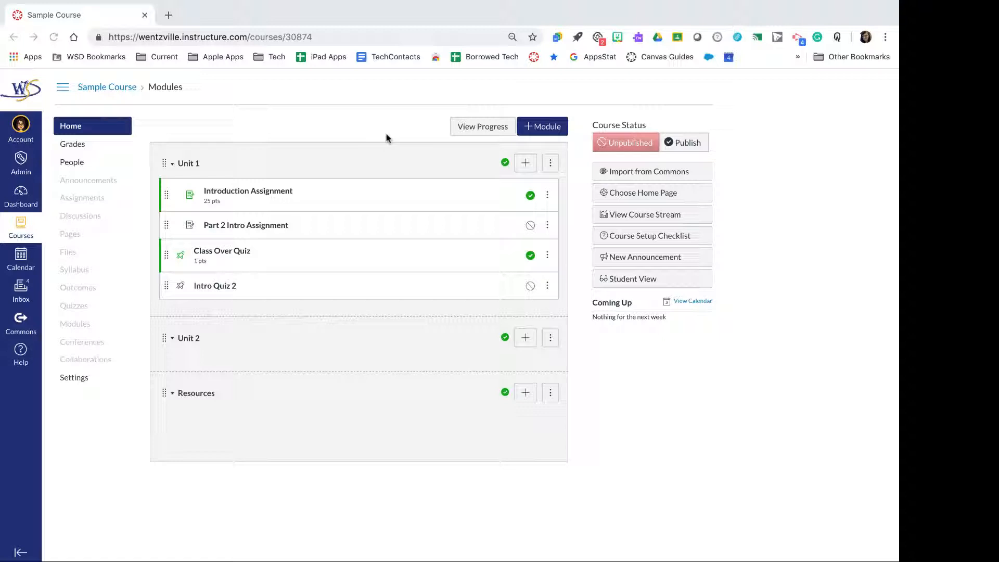
# Publish the Sample Course, check its modules in Student View, and leave Student View.
pyautogui.click(672, 148)
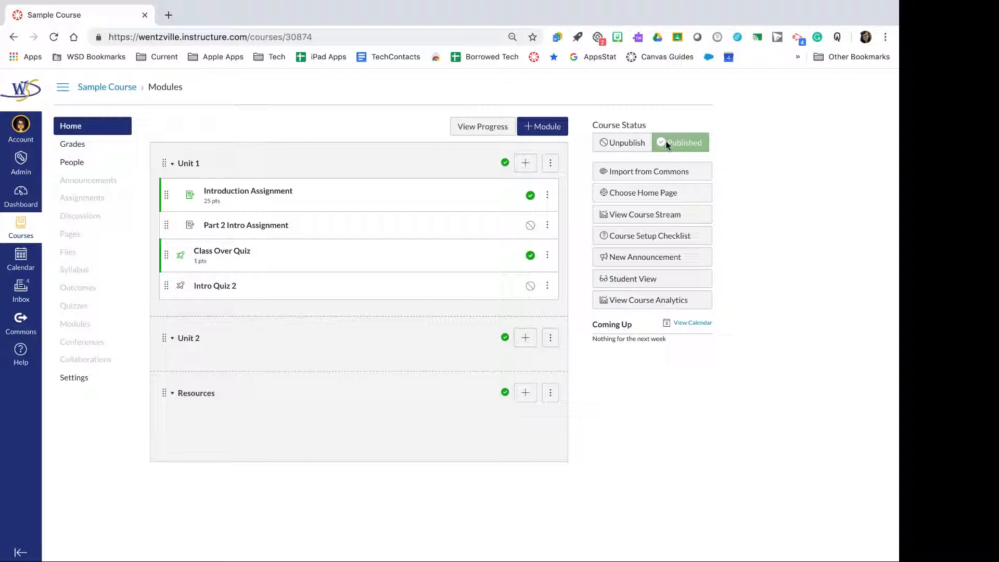
pyautogui.click(649, 287)
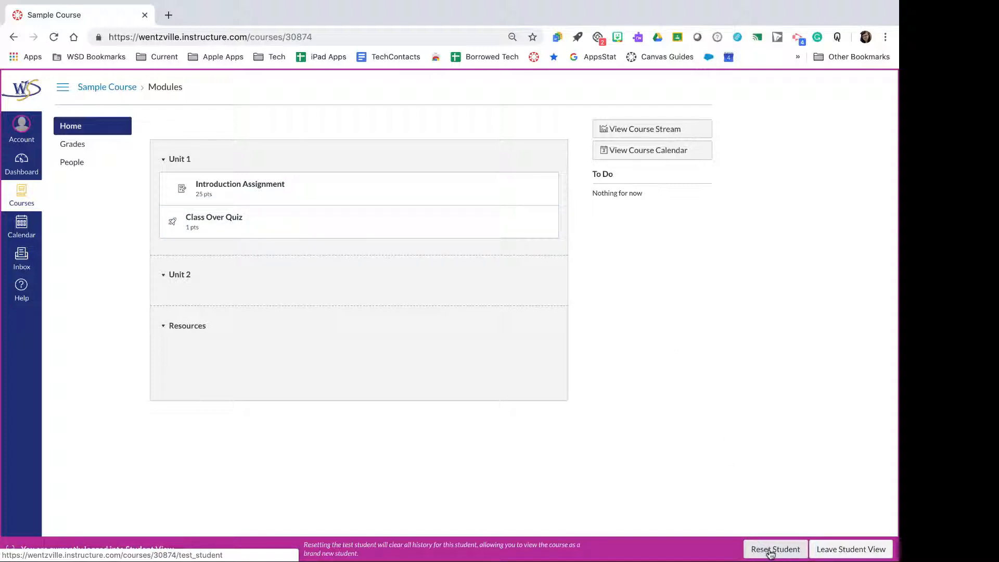
pyautogui.click(852, 553)
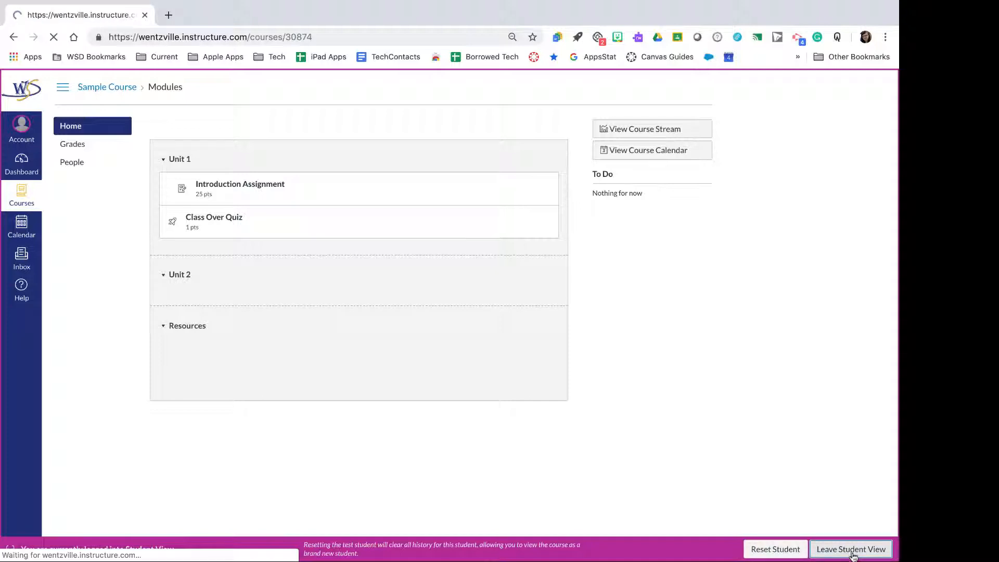